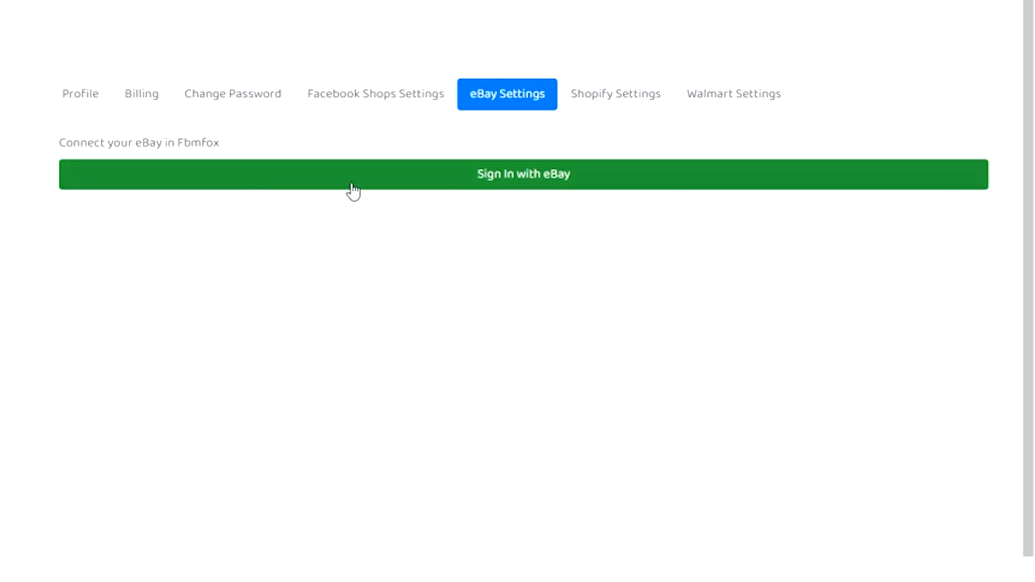
Step: Connect the eBay account to Fbmfox through the eBay sign-in
{"action": "left_click", "coordinate": [445, 188]}
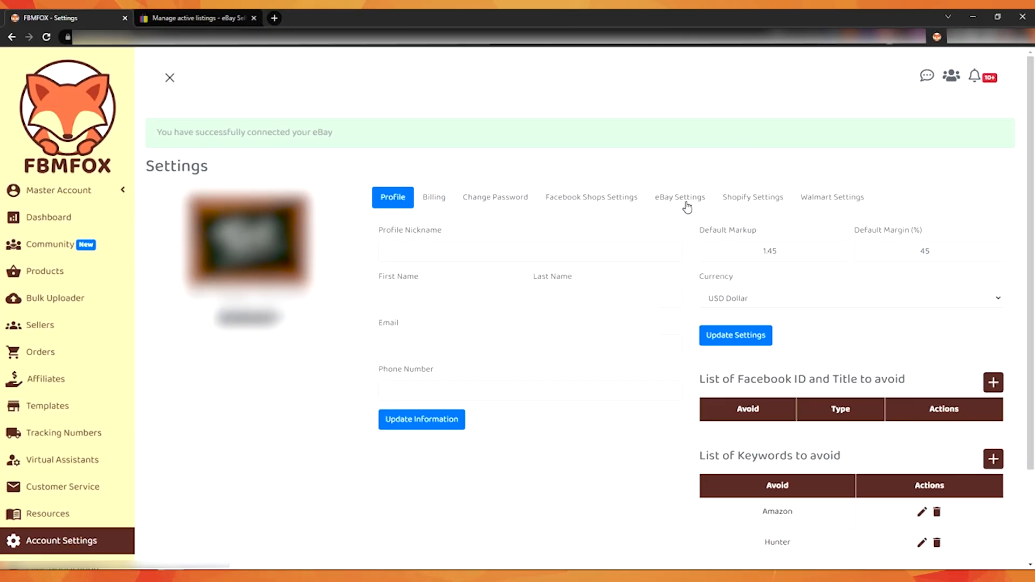
{"action": "triple_click", "coordinate": [269, 132]}
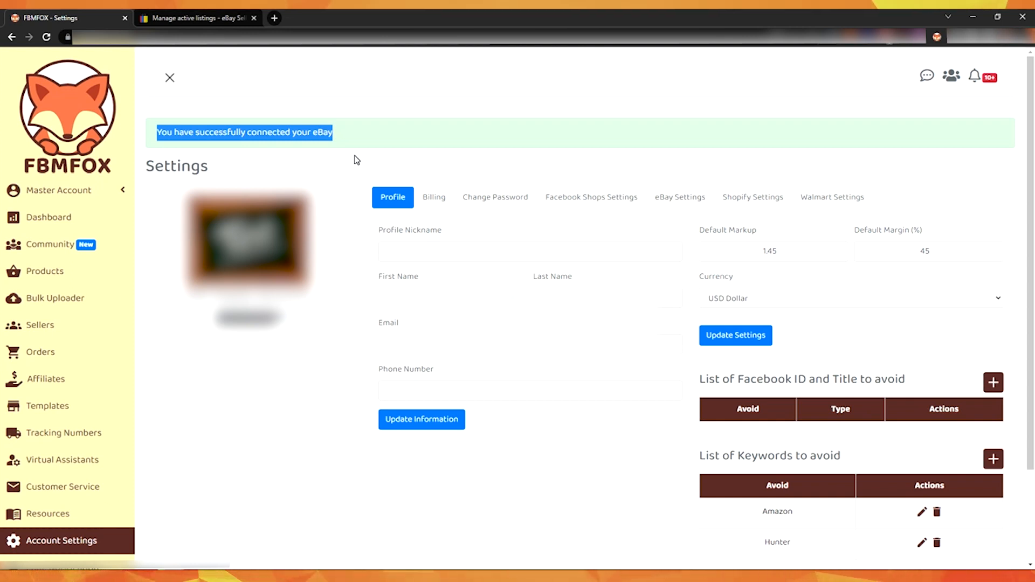
Step: Open the eBay settings, update the PayPal account there, and return to the eBay settings to check it
{"action": "left_click", "coordinate": [678, 203]}
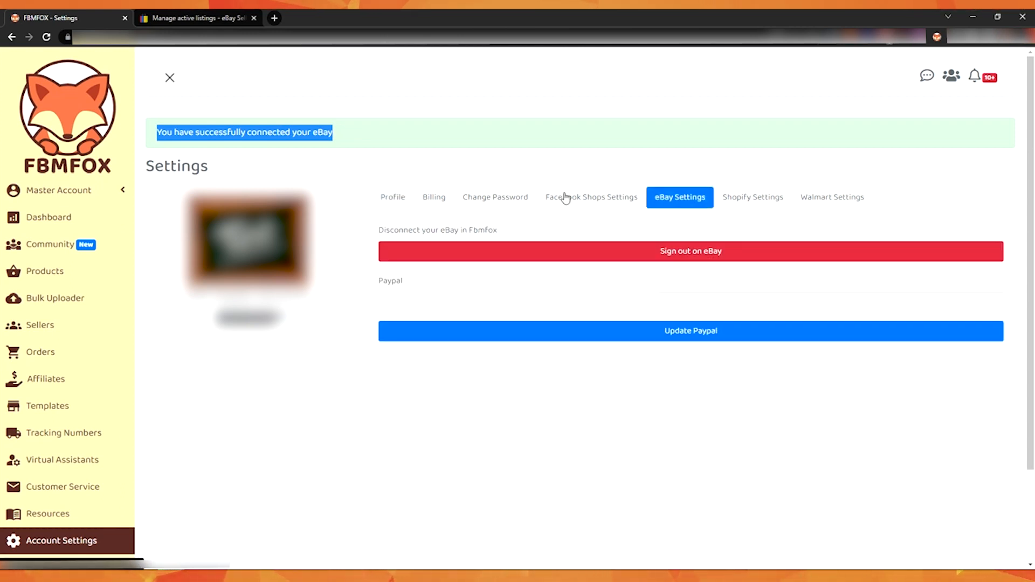
{"action": "scroll", "coordinate": [538, 185], "scroll_direction": "down", "scroll_amount": 1}
{"action": "scroll", "coordinate": [675, 203], "scroll_direction": "up", "scroll_amount": 1}
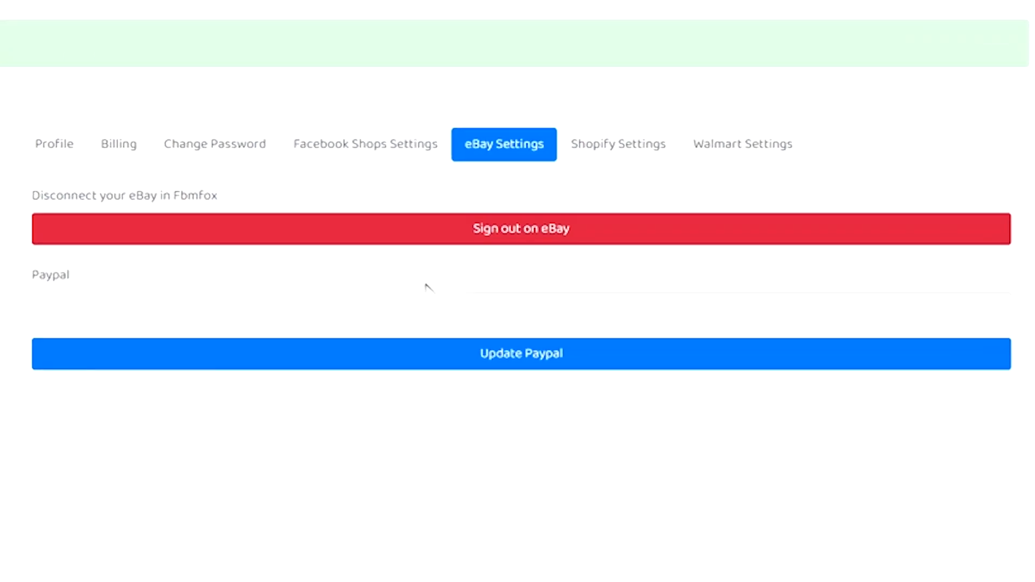
{"action": "left_click", "coordinate": [259, 308]}
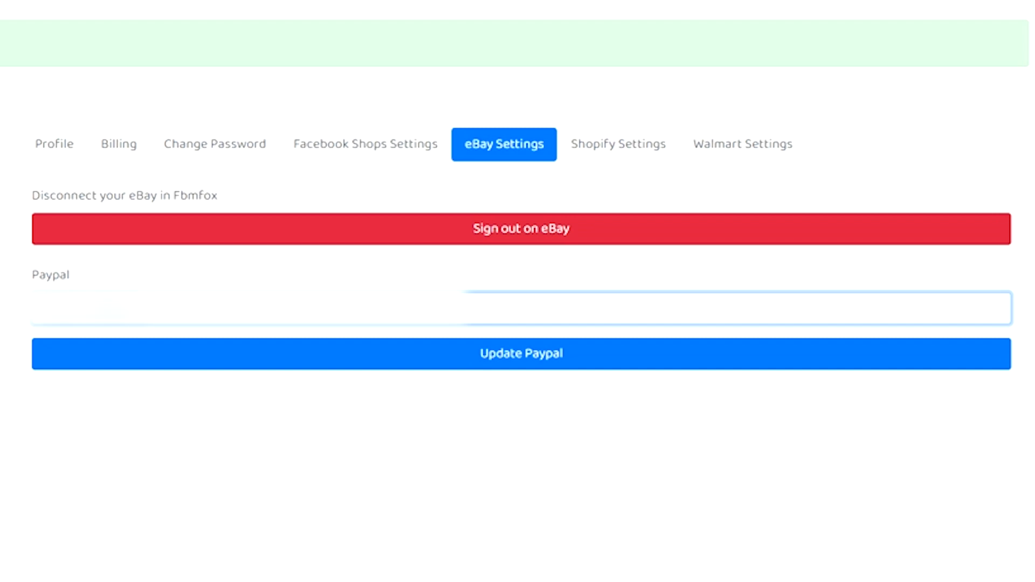
{"action": "left_click", "coordinate": [523, 371]}
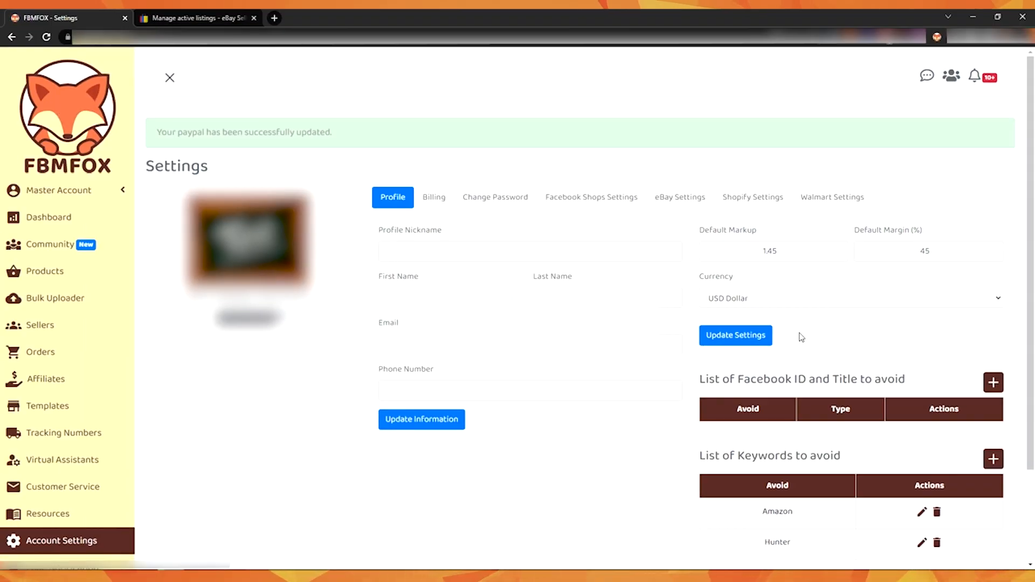
{"action": "left_click", "coordinate": [663, 195]}
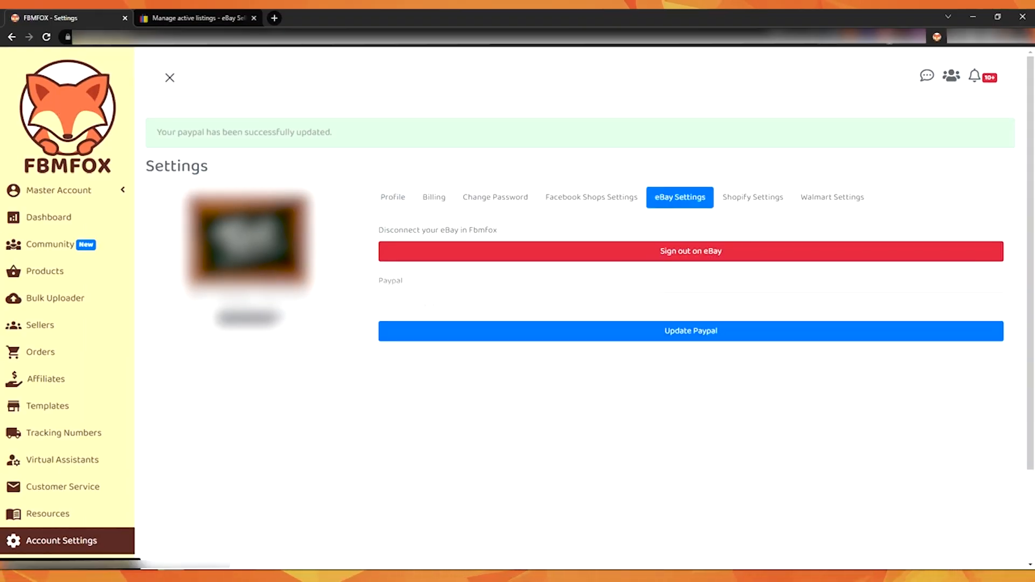
Step: Go through the dashboard to the Manage Products page
{"action": "left_click", "coordinate": [65, 217]}
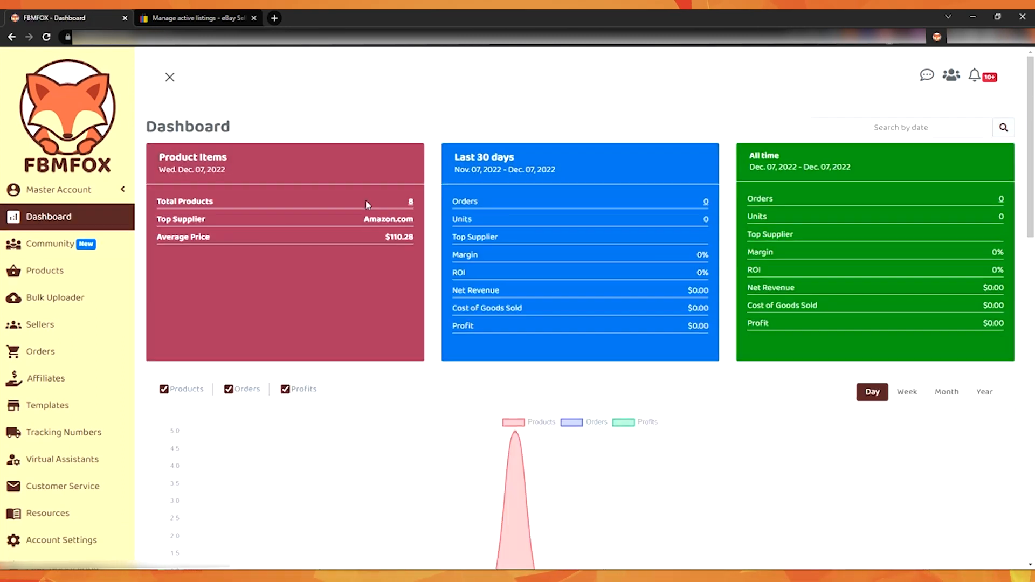
{"action": "scroll", "coordinate": [365, 204], "scroll_direction": "down", "scroll_amount": 6}
{"action": "scroll", "coordinate": [365, 205], "scroll_direction": "up", "scroll_amount": 6}
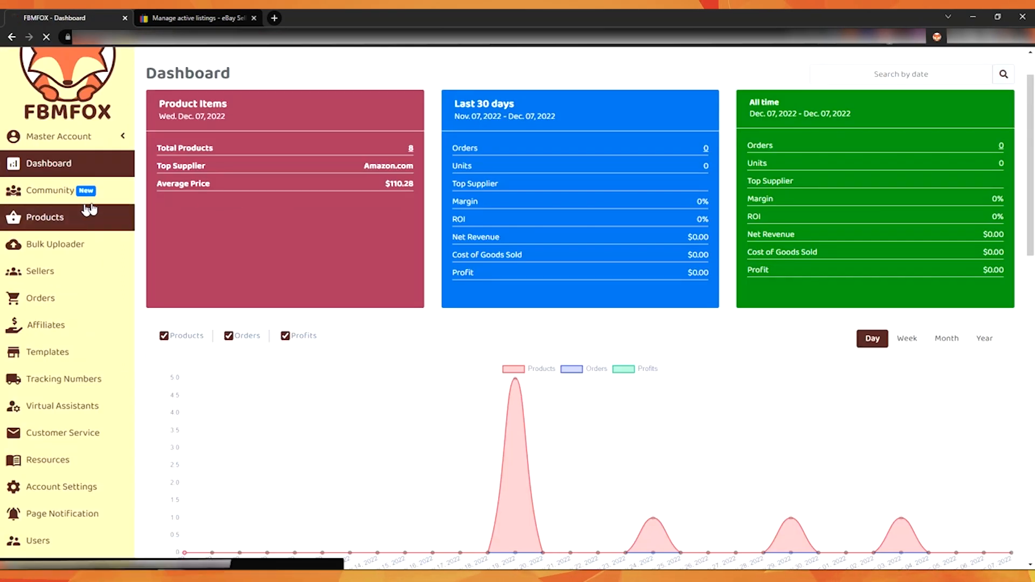
{"action": "left_click", "coordinate": [65, 216]}
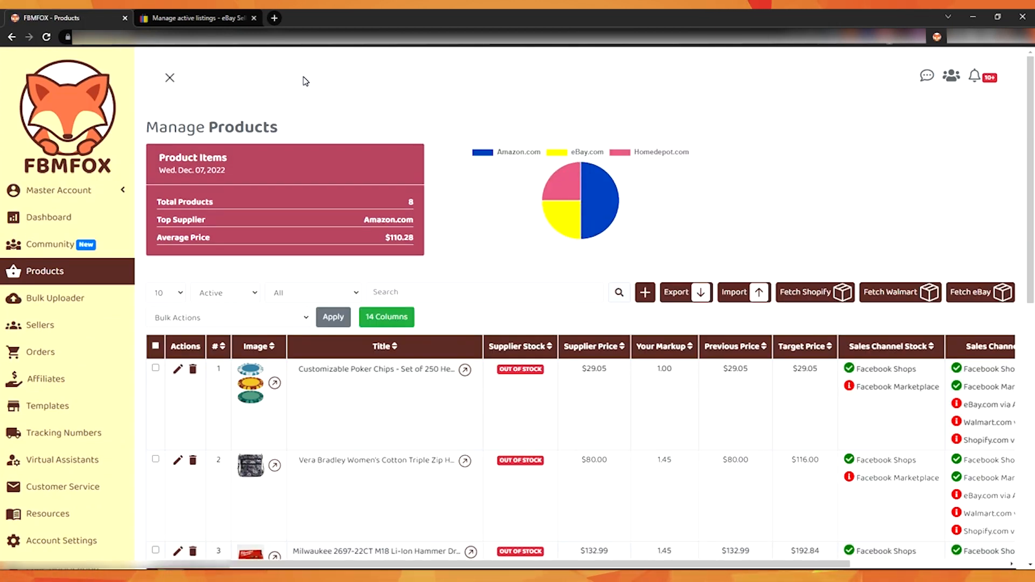
Step: Inspect the first product's sales channels in its edit dialog and close it without changes
{"action": "left_click", "coordinate": [274, 17]}
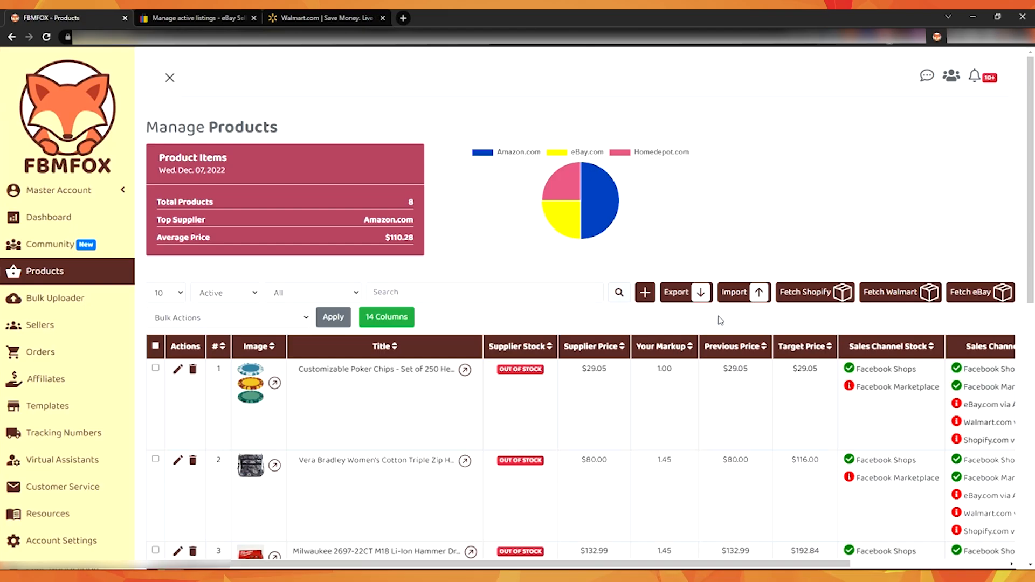
{"action": "left_click", "coordinate": [178, 370]}
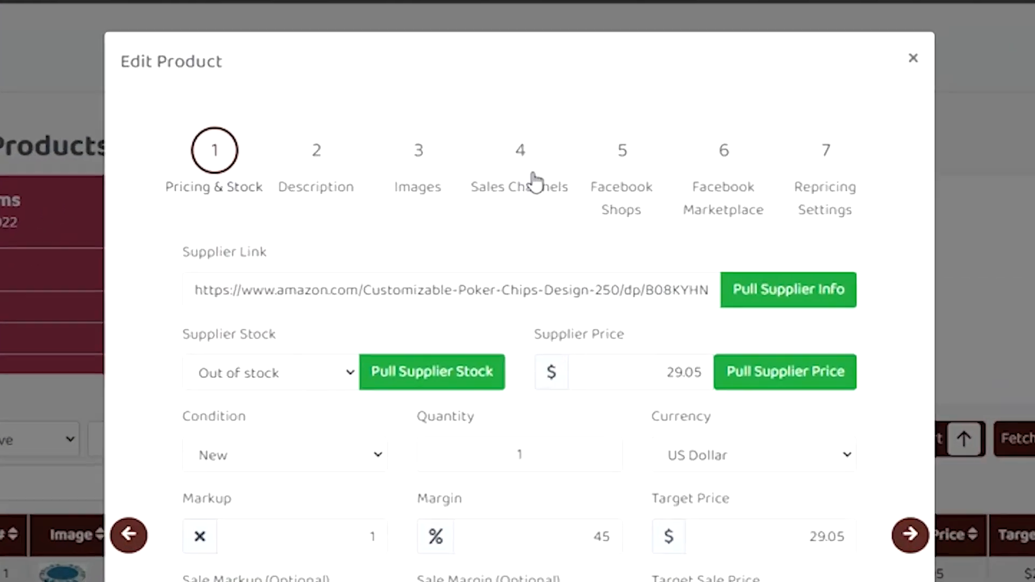
{"action": "left_click", "coordinate": [504, 145]}
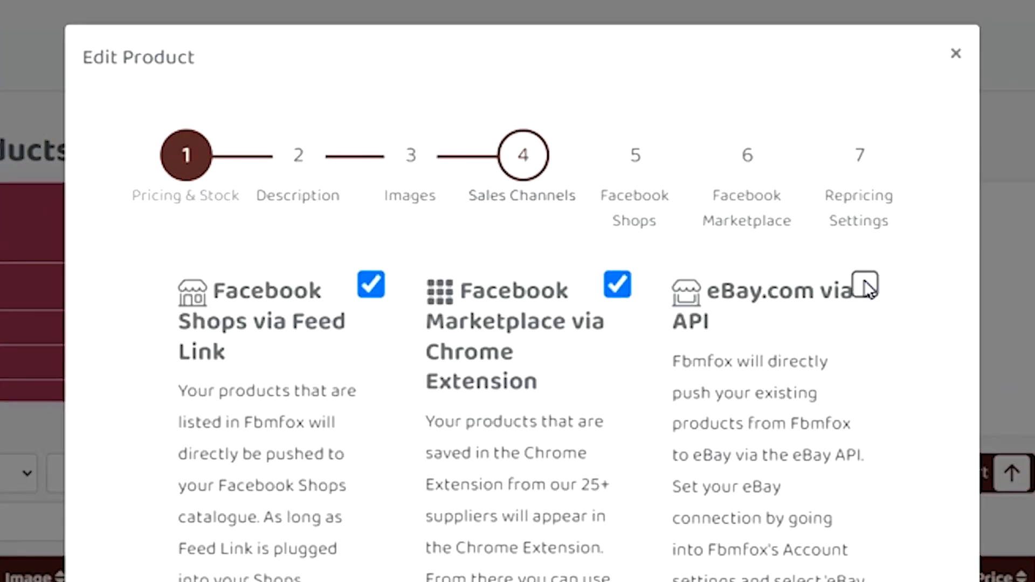
{"action": "left_click", "coordinate": [959, 56]}
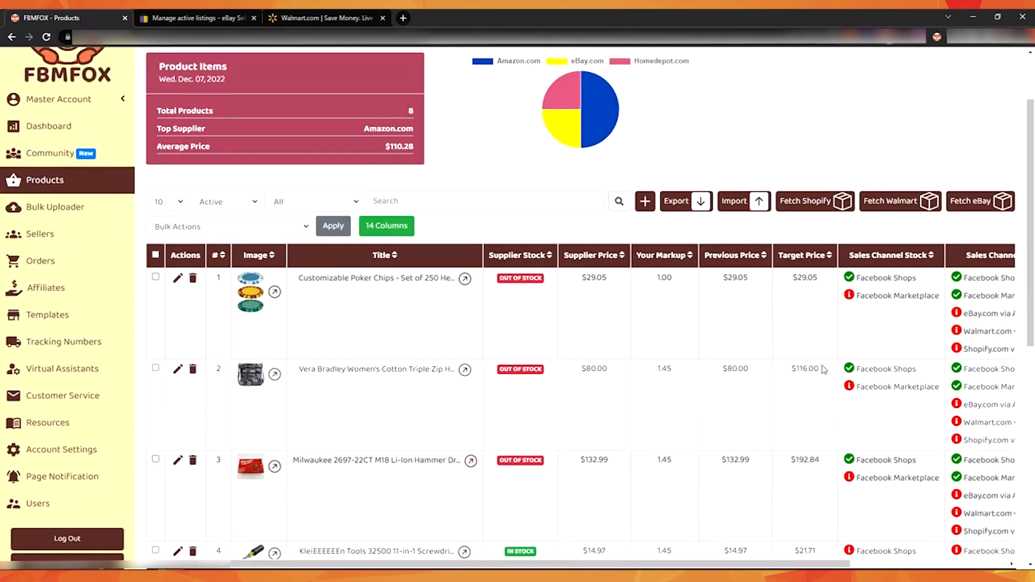
{"action": "scroll", "coordinate": [574, 199], "scroll_direction": "up", "scroll_amount": 1}
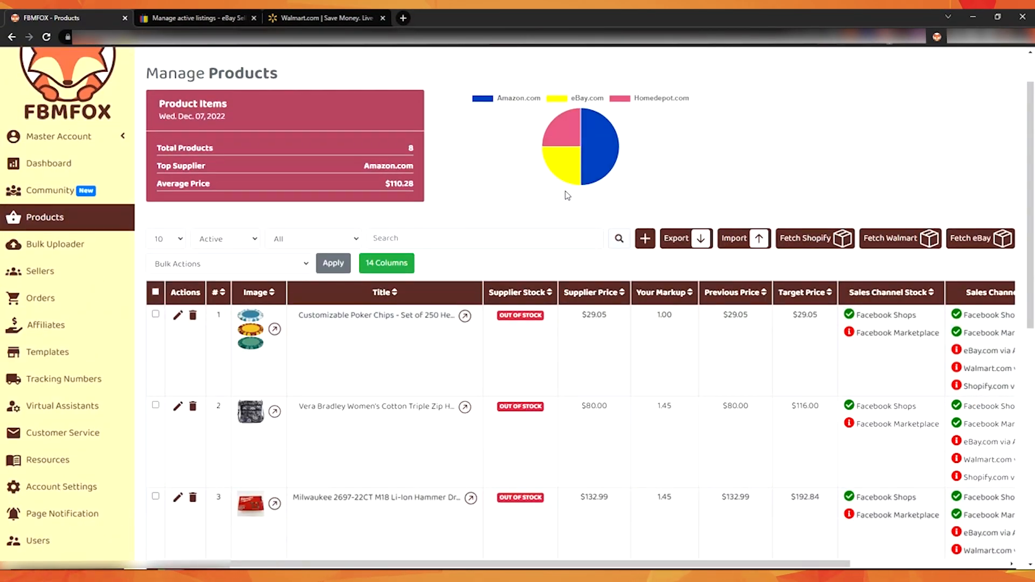
Step: Open the PocketTunes Bone Conduction Mini Speakers product page on Walmart and copy its URL
{"action": "left_click", "coordinate": [326, 18]}
{"action": "scroll", "coordinate": [679, 270], "scroll_direction": "down", "scroll_amount": 4}
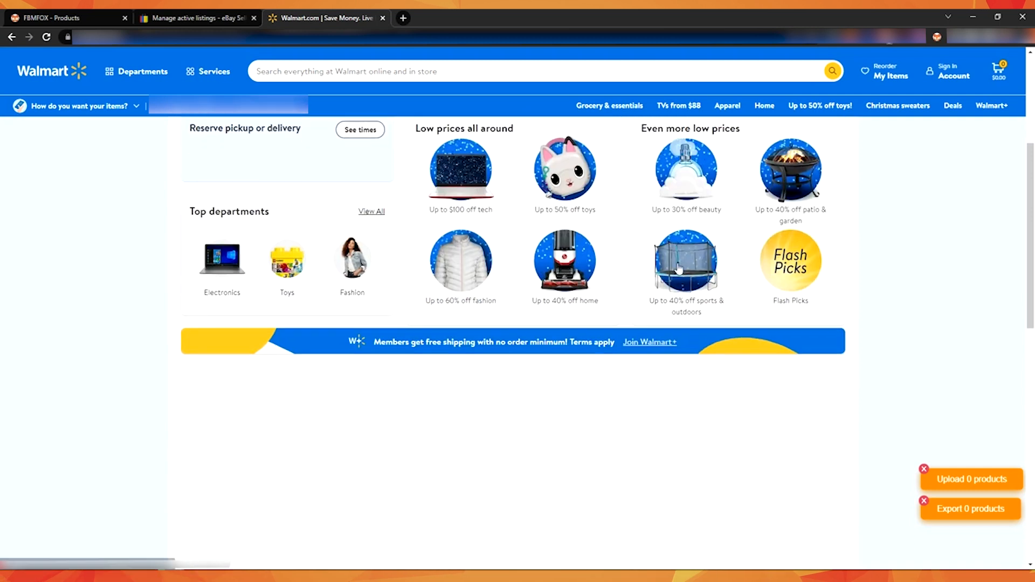
{"action": "scroll", "coordinate": [577, 269], "scroll_direction": "up", "scroll_amount": 4}
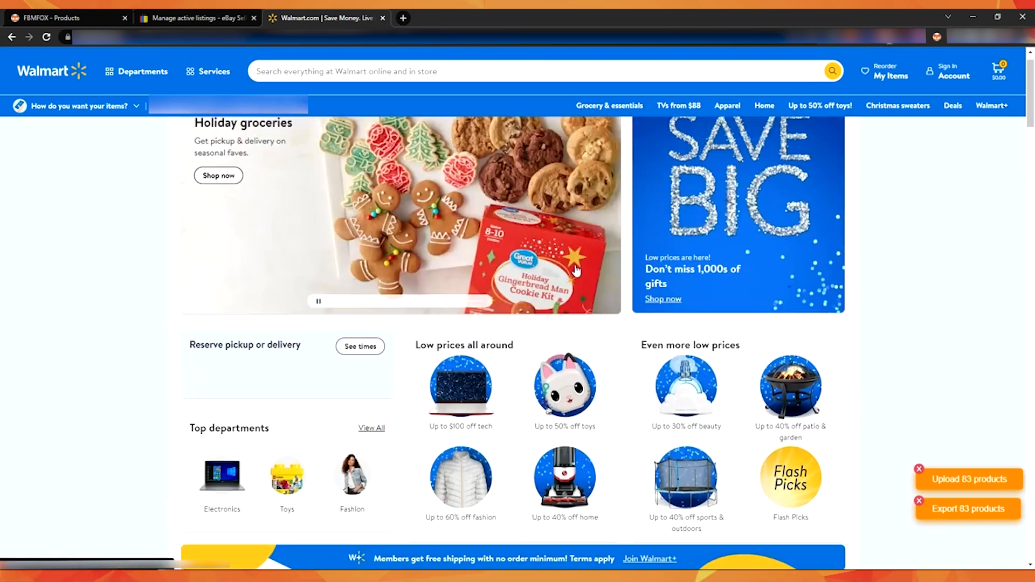
{"action": "scroll", "coordinate": [577, 271], "scroll_direction": "down", "scroll_amount": 8}
{"action": "left_click", "coordinate": [235, 236]}
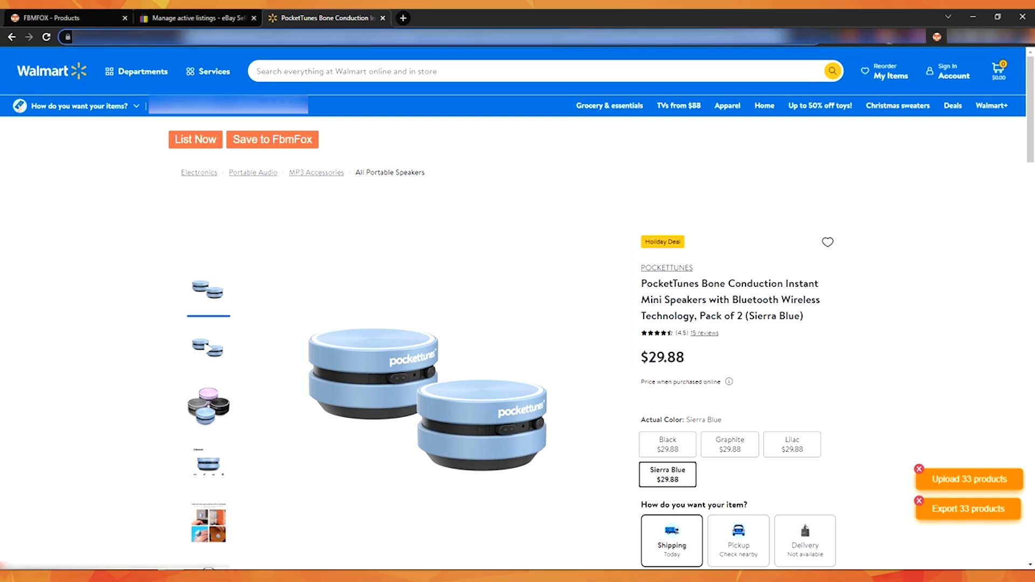
{"action": "left_click_drag", "start_coordinate": [602, 37], "coordinate": [1023, 46]}
{"action": "key", "text": "BackSpace"}
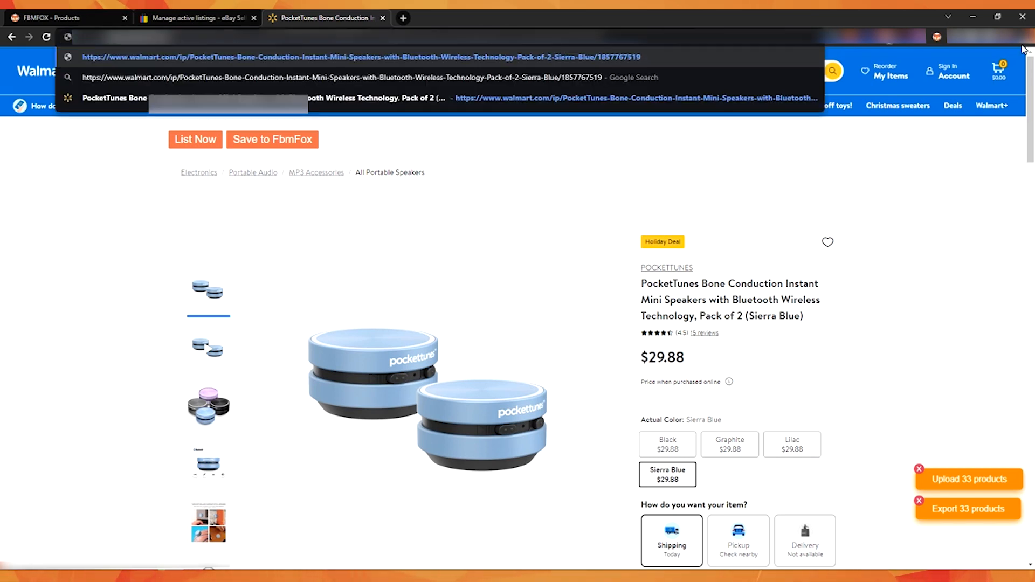
{"action": "key", "text": "Return"}
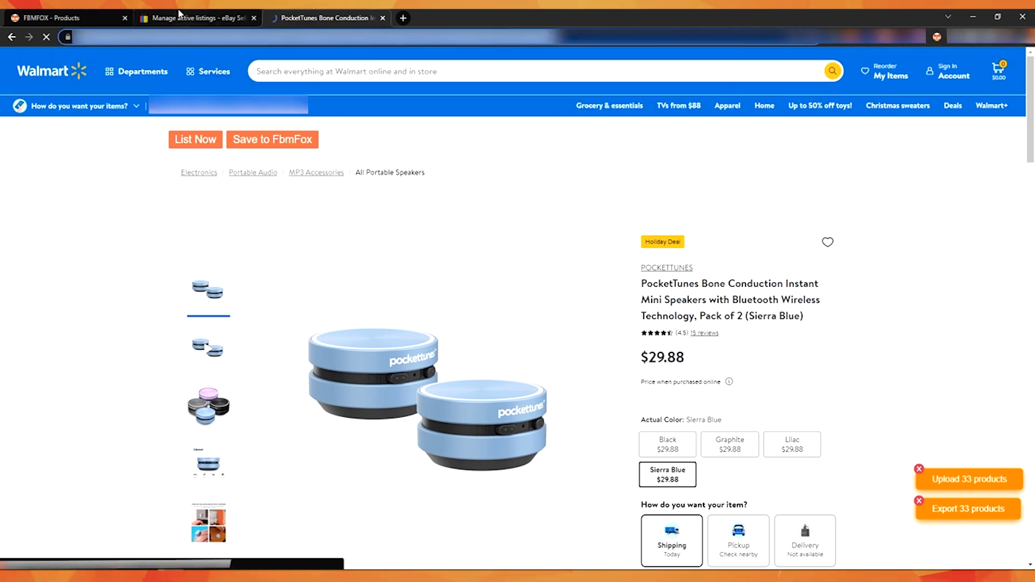
Step: Create a new product from the copied Walmart link and pull the supplier info
{"action": "left_click", "coordinate": [180, 13]}
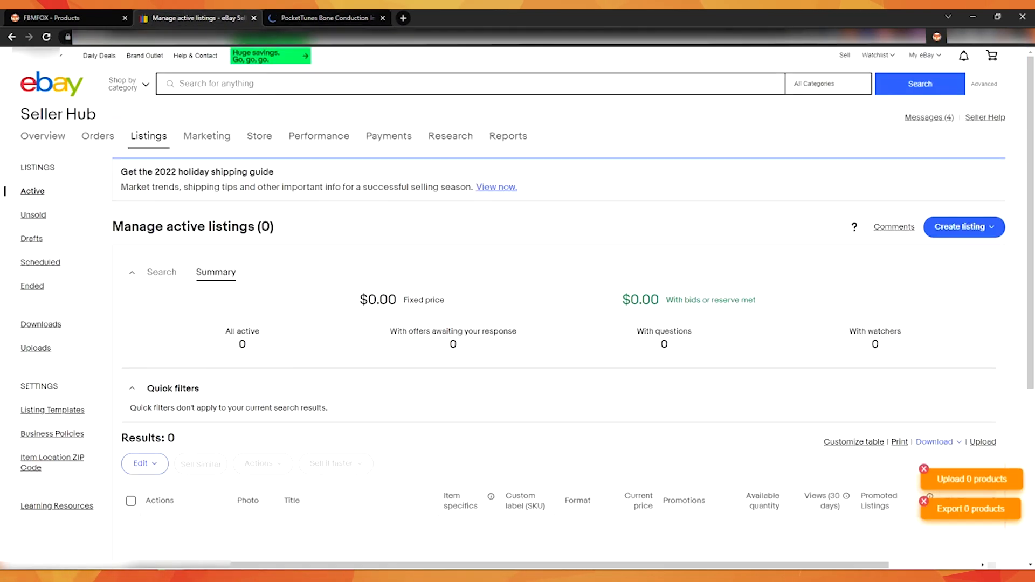
{"action": "left_click", "coordinate": [39, 11]}
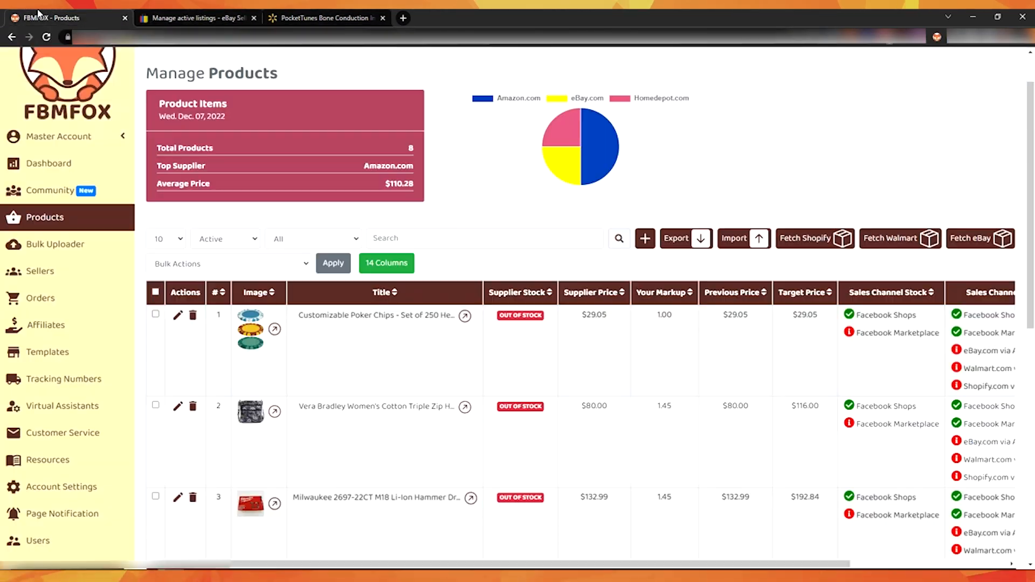
{"action": "left_click", "coordinate": [646, 238]}
{"action": "key", "text": "ctrl+v"}
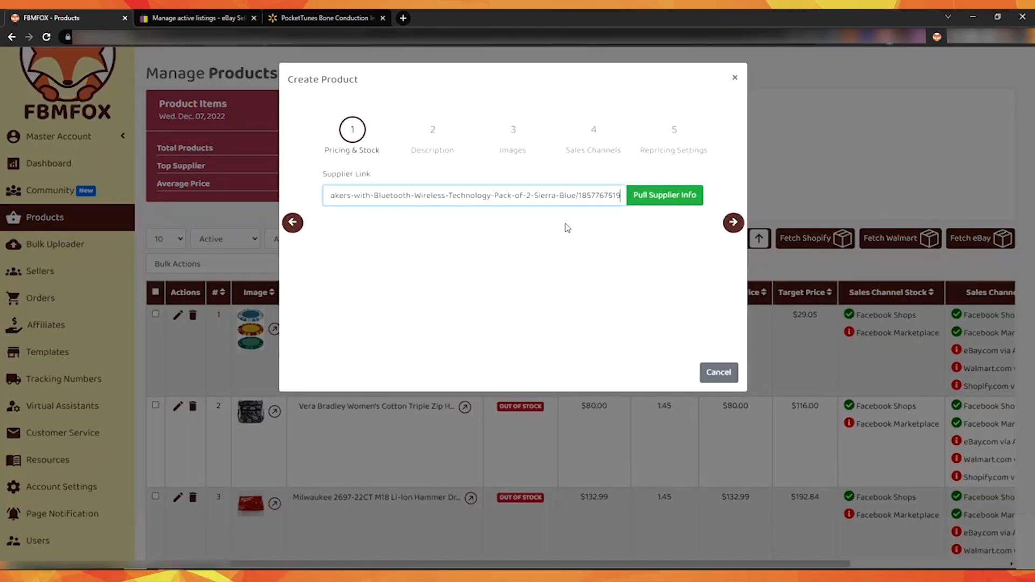
{"action": "left_click", "coordinate": [665, 196]}
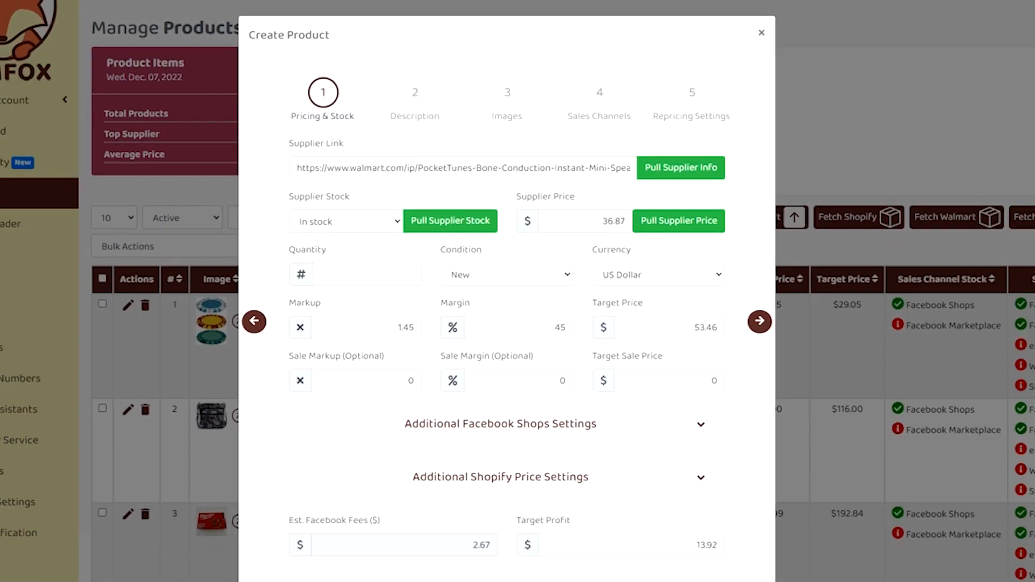
Step: Review the pulled pricing and stock values and advance to the Description step
{"action": "scroll", "coordinate": [586, 249], "scroll_direction": "down", "scroll_amount": 1}
{"action": "scroll", "coordinate": [590, 253], "scroll_direction": "up", "scroll_amount": 1}
{"action": "scroll", "coordinate": [718, 256], "scroll_direction": "down", "scroll_amount": 1}
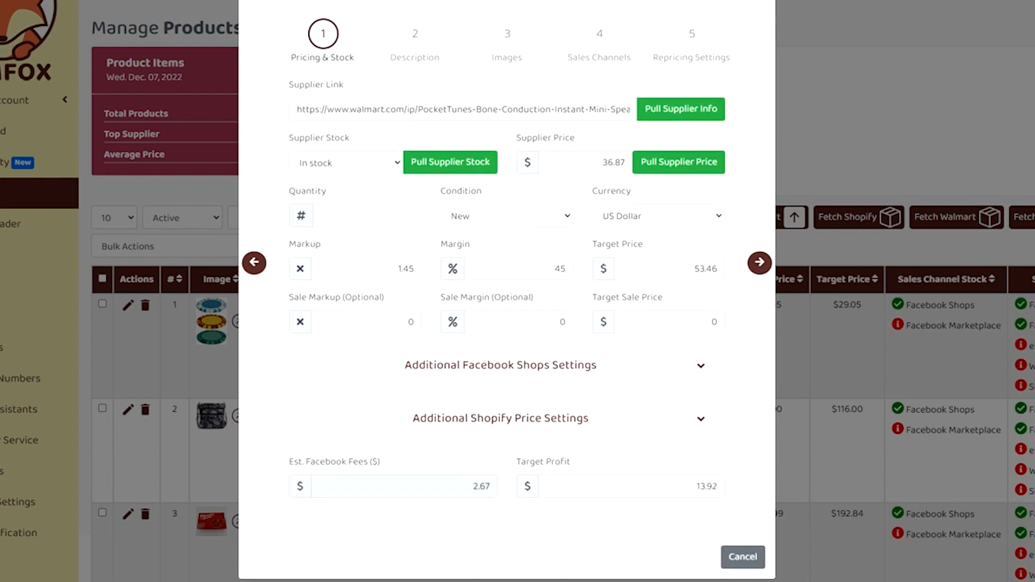
{"action": "left_click", "coordinate": [759, 263]}
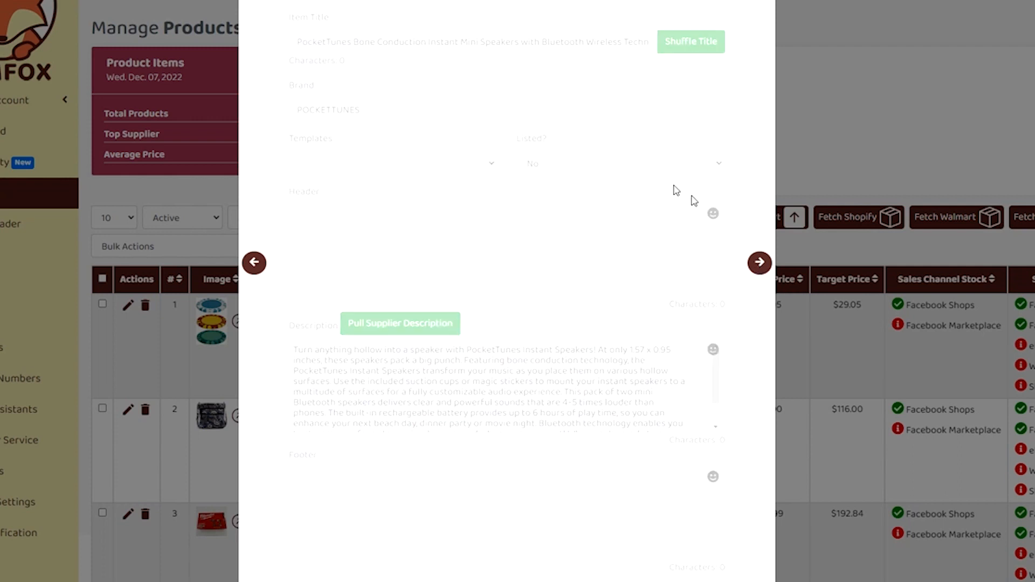
Step: Advance to the Sales Channels step and enable eBay.com via API
{"action": "scroll", "coordinate": [532, 189], "scroll_direction": "up", "scroll_amount": 1}
{"action": "scroll", "coordinate": [575, 309], "scroll_direction": "down", "scroll_amount": 3}
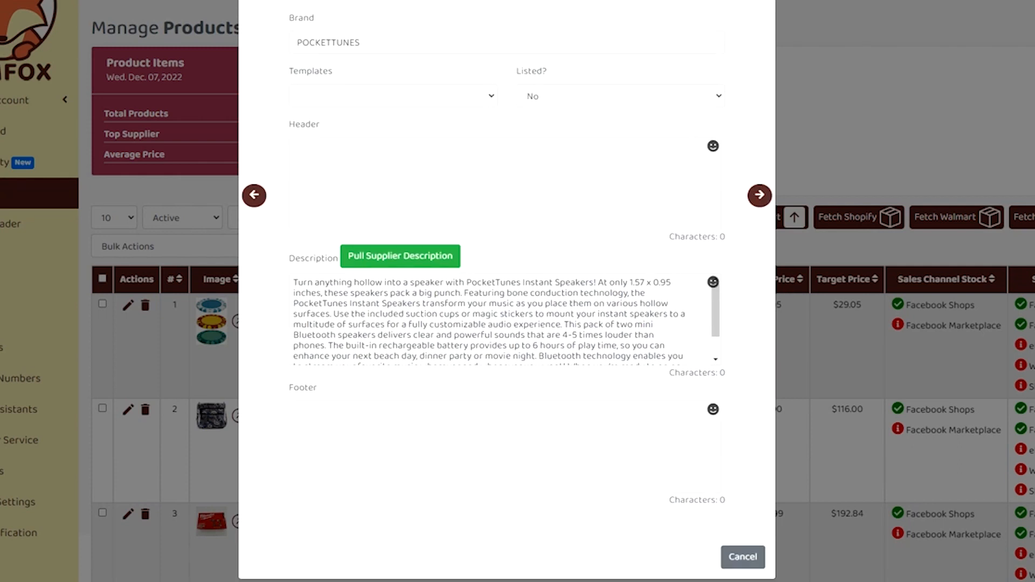
{"action": "scroll", "coordinate": [574, 310], "scroll_direction": "down", "scroll_amount": 1}
{"action": "scroll", "coordinate": [593, 302], "scroll_direction": "up", "scroll_amount": 1}
{"action": "scroll", "coordinate": [735, 256], "scroll_direction": "up", "scroll_amount": 3}
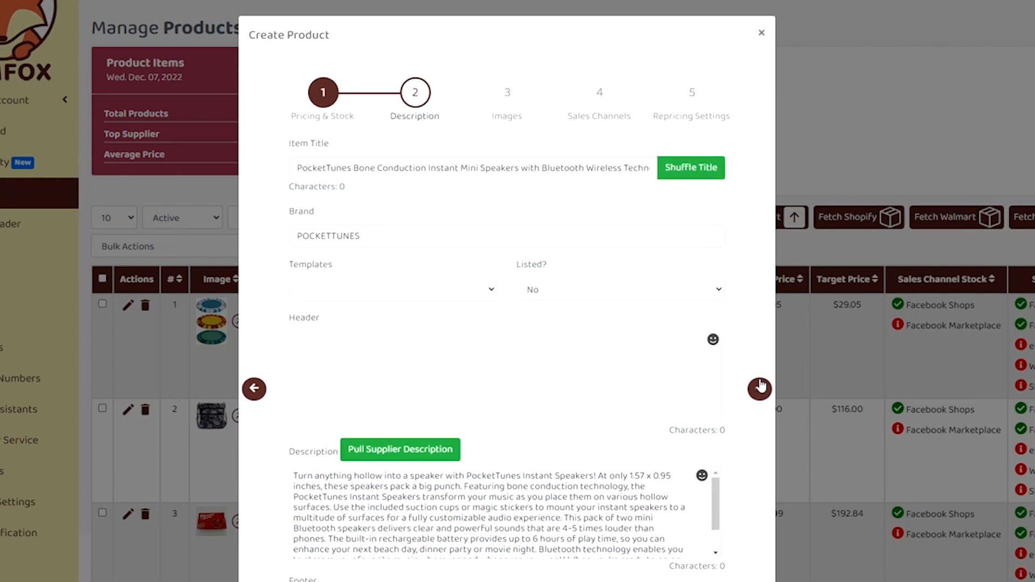
{"action": "left_click", "coordinate": [760, 387]}
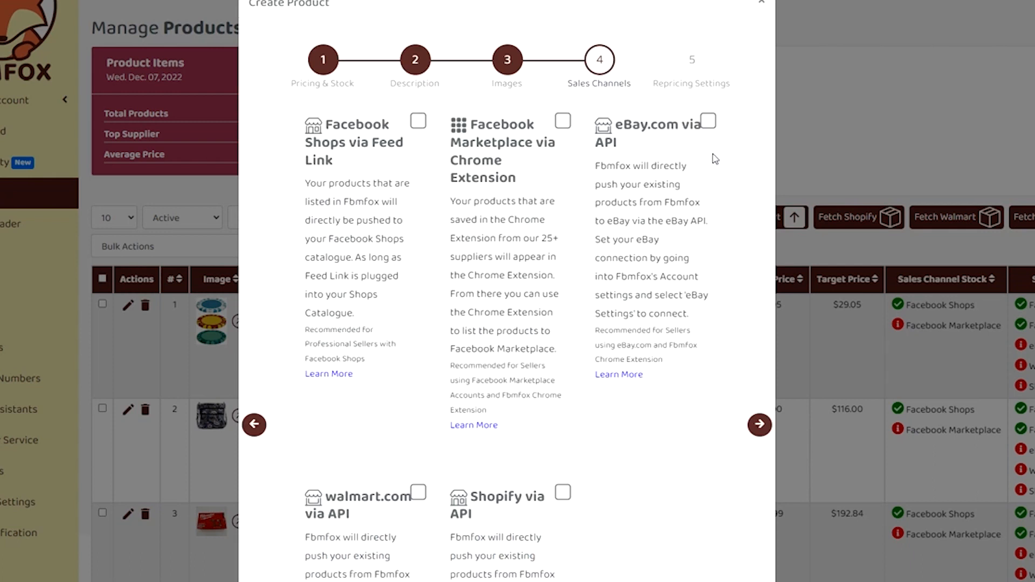
{"action": "left_click", "coordinate": [708, 124]}
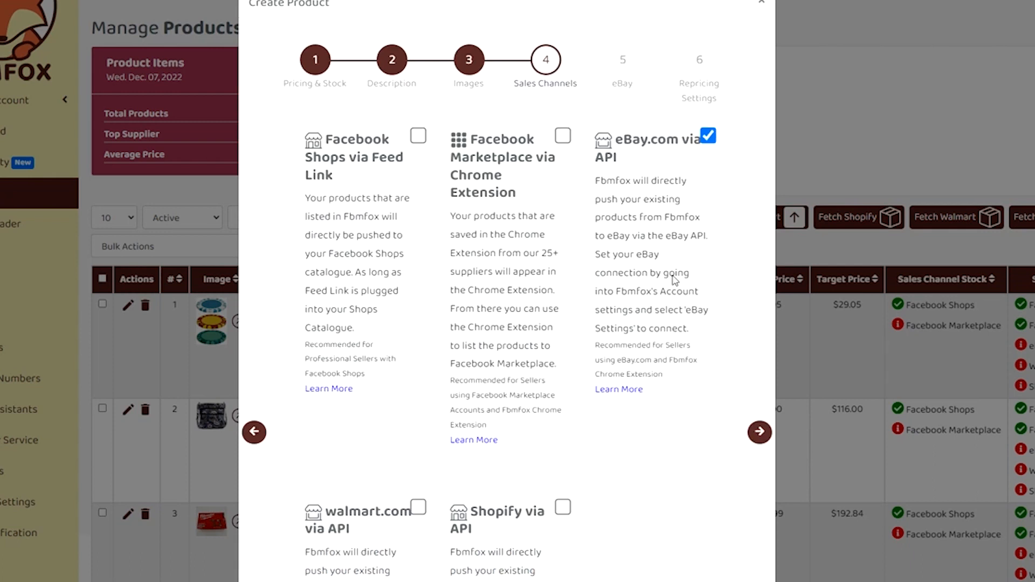
Step: Continue to the eBay step and set the eBay product category to Consumer Electronics>Portable Audio & Headphones>iPods & MP3 Players
{"action": "scroll", "coordinate": [698, 444], "scroll_direction": "down", "scroll_amount": 4}
{"action": "scroll", "coordinate": [707, 376], "scroll_direction": "up", "scroll_amount": 5}
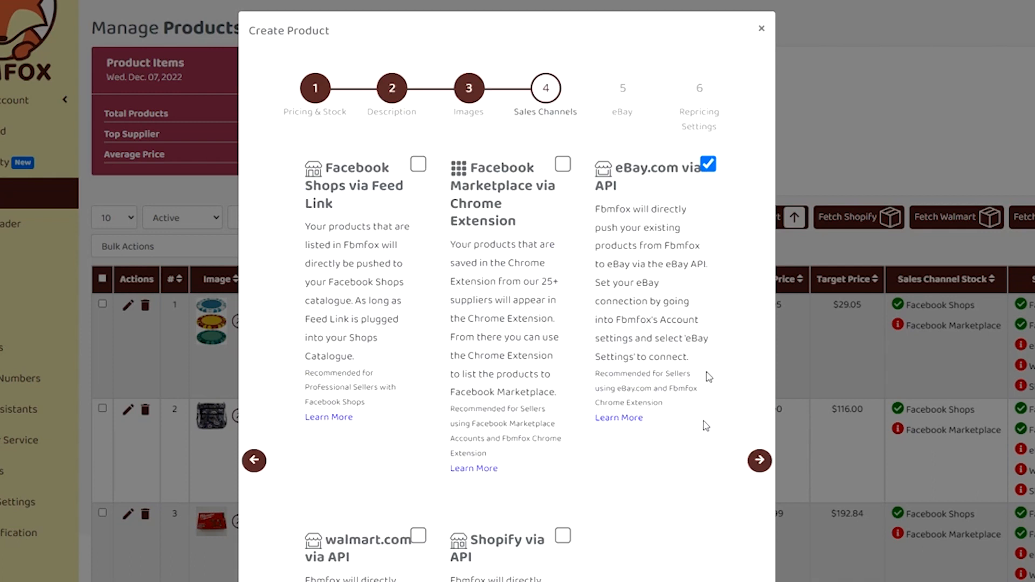
{"action": "left_click", "coordinate": [758, 471]}
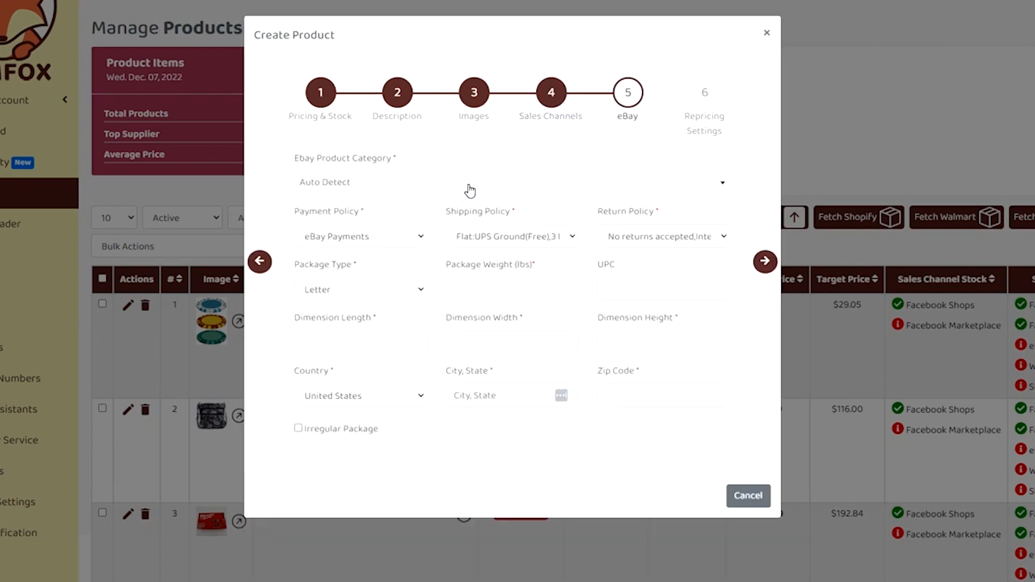
{"action": "left_click", "coordinate": [470, 190]}
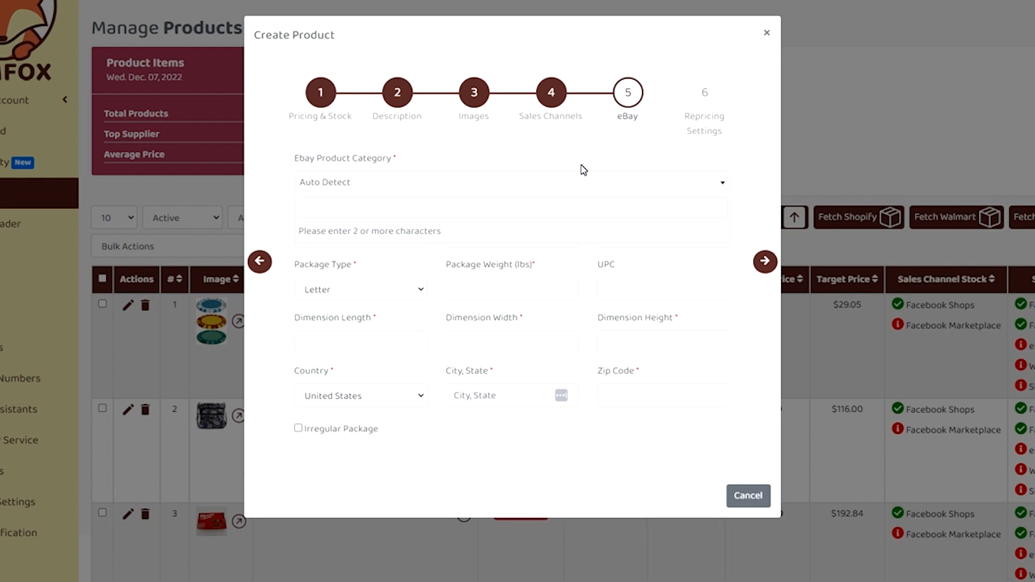
{"action": "type", "text": "mp3"}
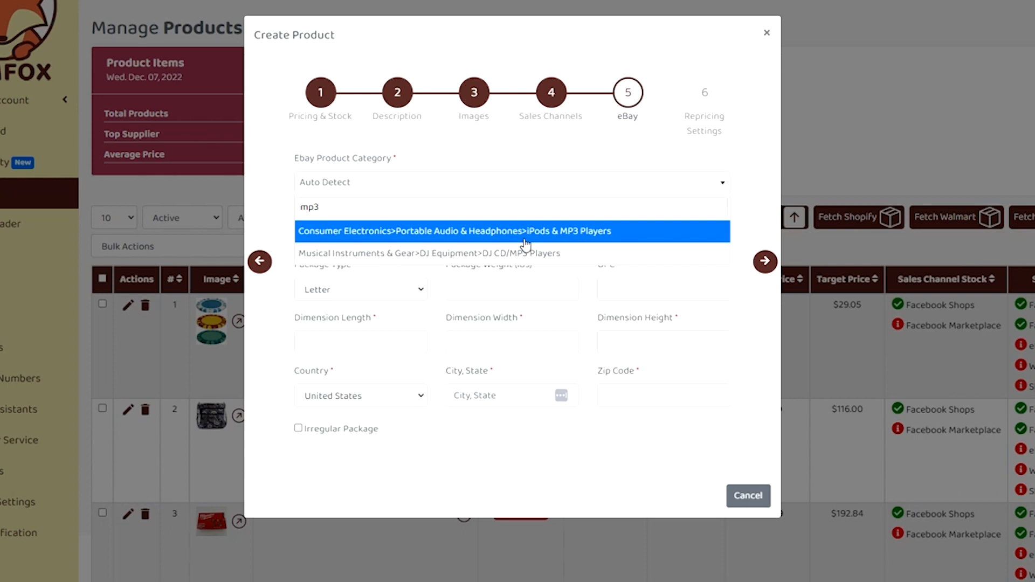
{"action": "left_click", "coordinate": [572, 238]}
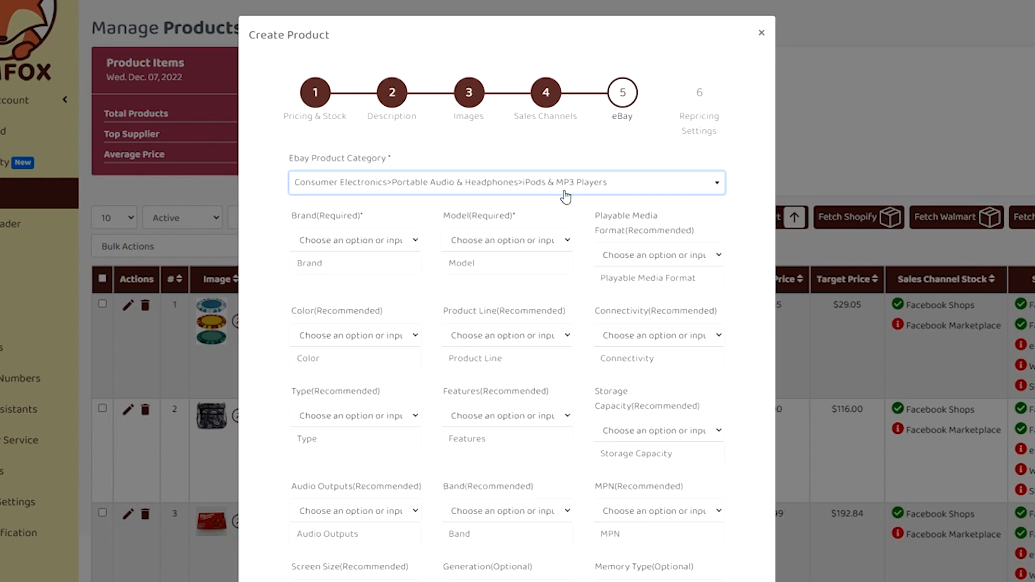
Step: Scroll through the eBay item specifics fields to review what needs filling in
{"action": "scroll", "coordinate": [621, 200], "scroll_direction": "down", "scroll_amount": 1}
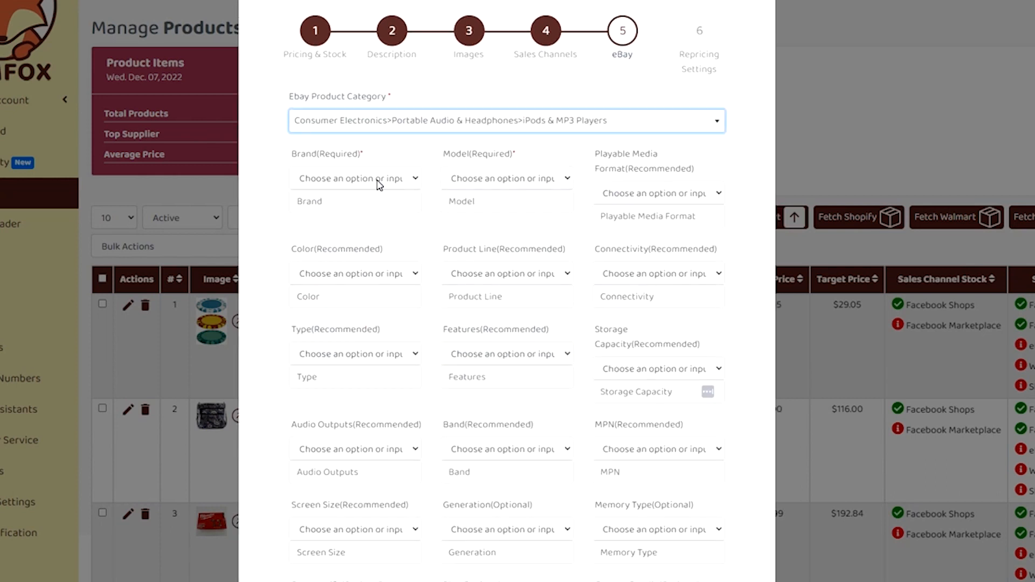
{"action": "scroll", "coordinate": [674, 464], "scroll_direction": "down", "scroll_amount": 8}
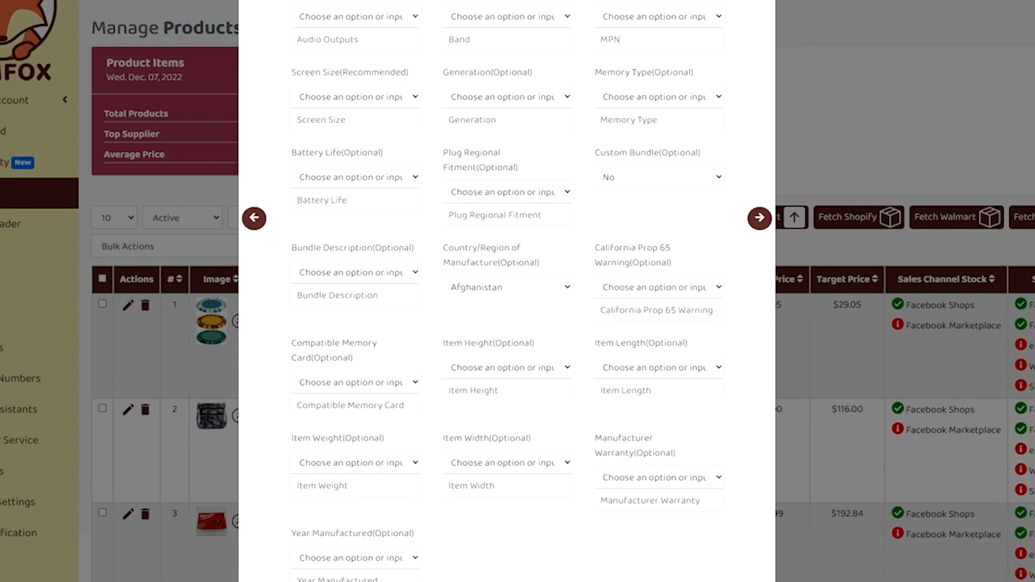
{"action": "scroll", "coordinate": [661, 393], "scroll_direction": "down", "scroll_amount": 4}
{"action": "scroll", "coordinate": [666, 374], "scroll_direction": "up", "scroll_amount": 13}
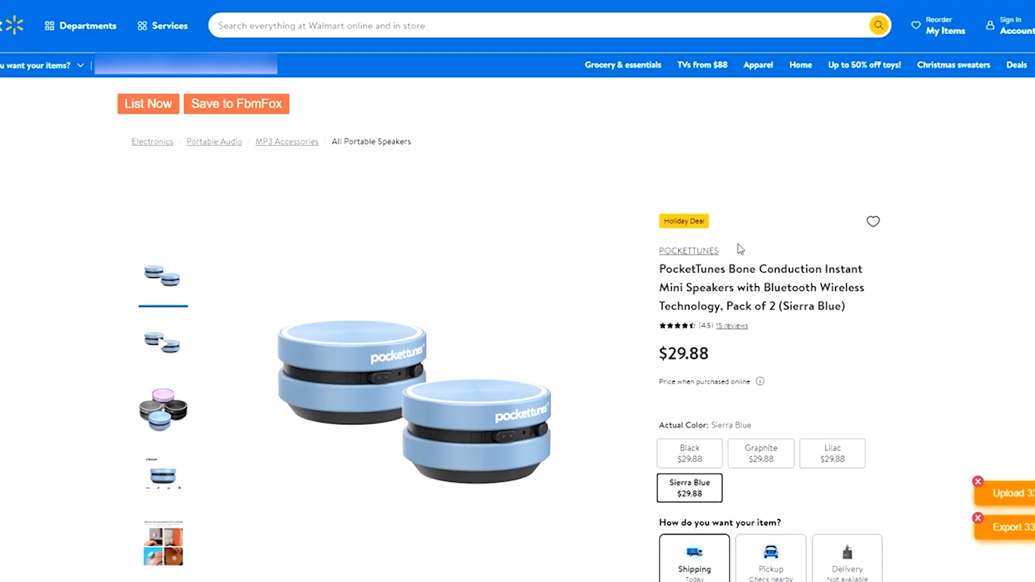
Step: Fill in the brand POCKETTUNES and model PT200BU, copied from the Walmart product specifications
{"action": "left_click_drag", "start_coordinate": [740, 249], "coordinate": [650, 250]}
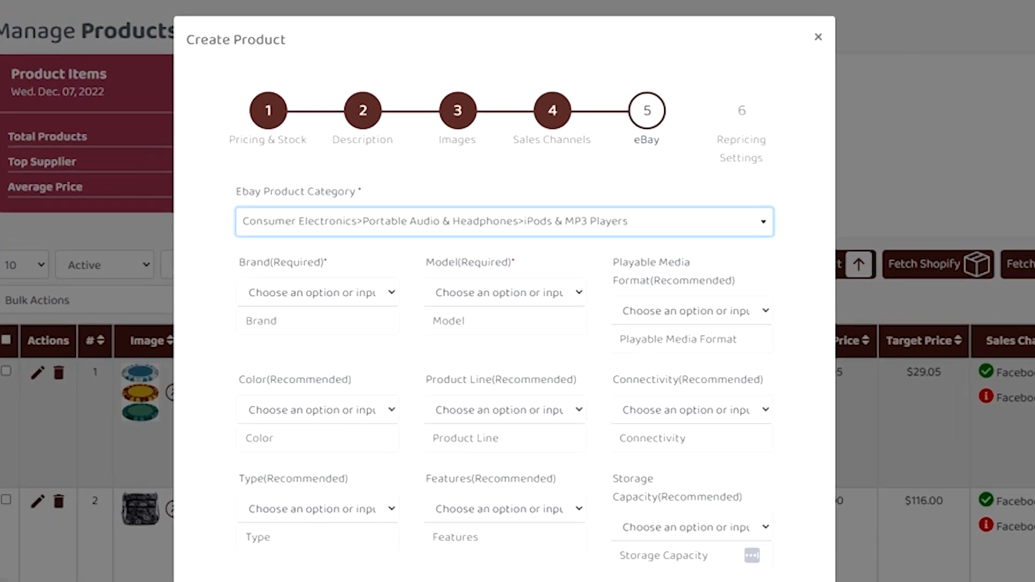
{"action": "left_click", "coordinate": [312, 236]}
{"action": "left_click", "coordinate": [298, 352]}
{"action": "left_click", "coordinate": [480, 360]}
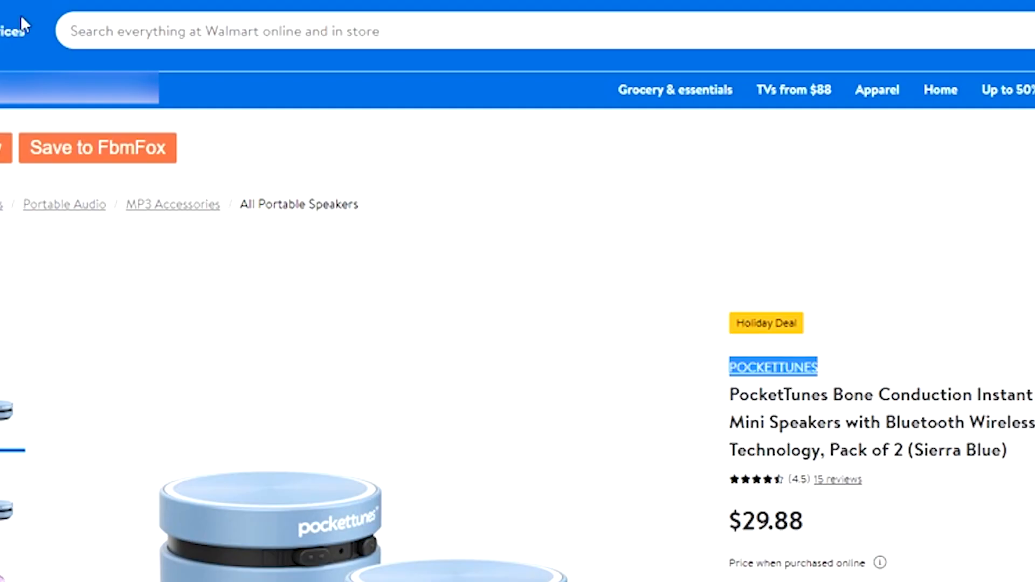
{"action": "scroll", "coordinate": [370, 323], "scroll_direction": "down", "scroll_amount": 10}
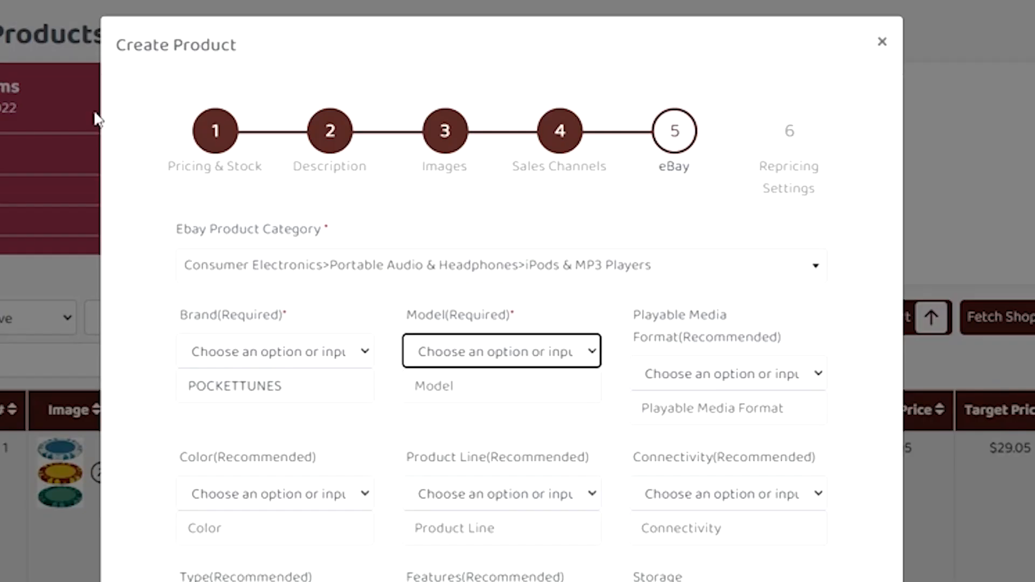
{"action": "left_click", "coordinate": [414, 386]}
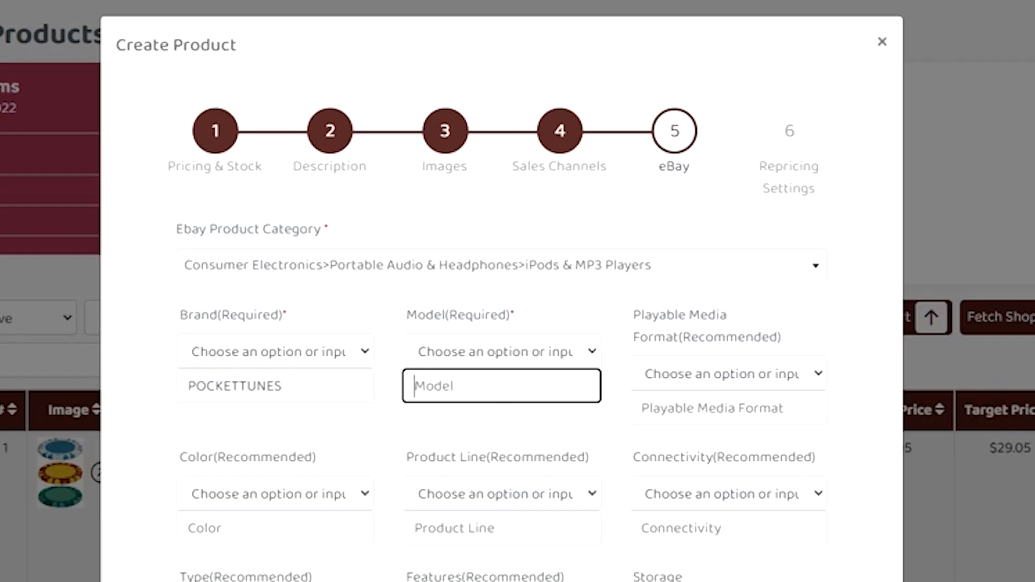
{"action": "scroll", "coordinate": [804, 318], "scroll_direction": "down", "scroll_amount": 2}
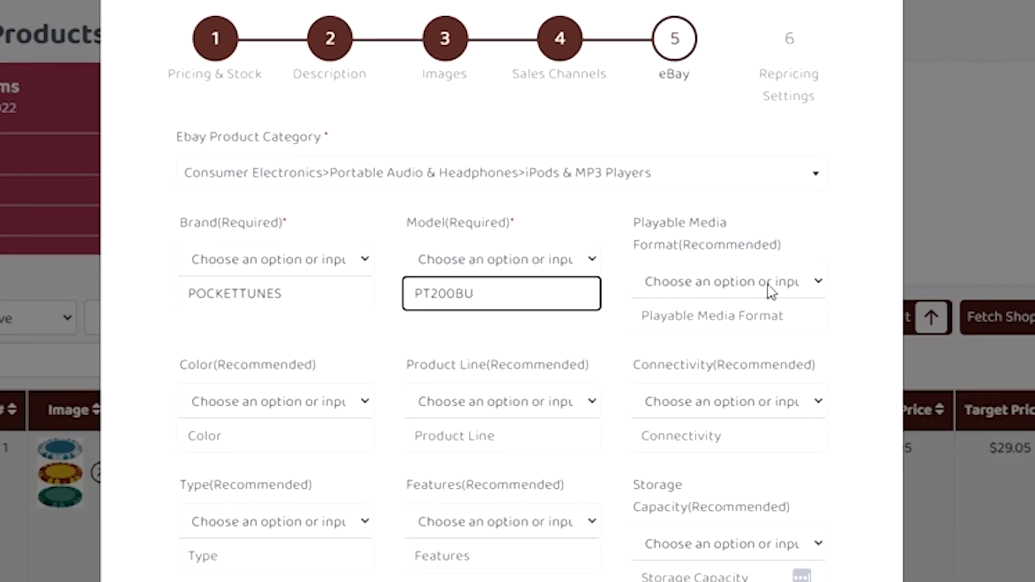
Step: Set the color to Sierra Blue, copied from the Walmart specifications
{"action": "left_click", "coordinate": [275, 399]}
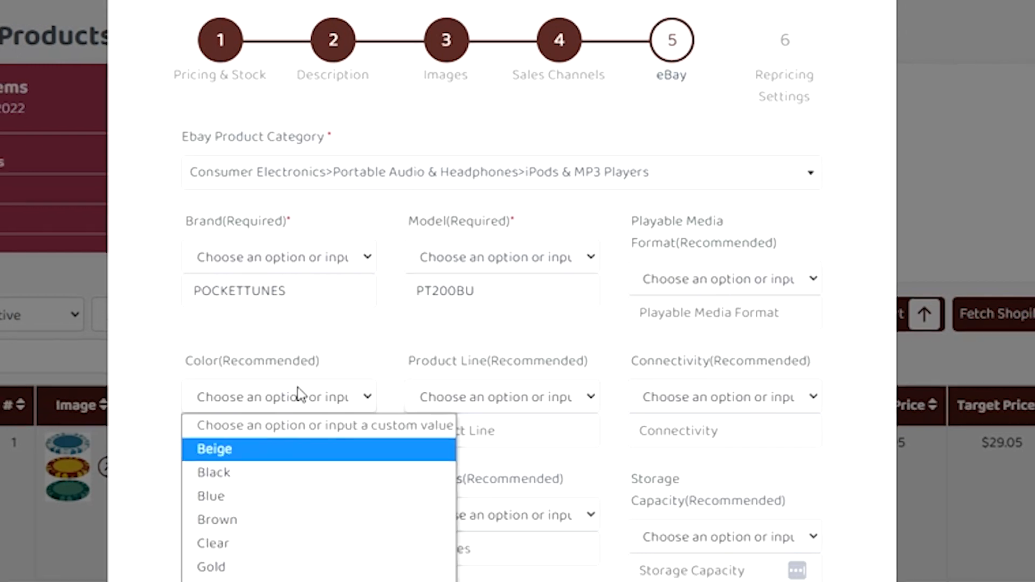
{"action": "left_click", "coordinate": [295, 397]}
{"action": "left_click", "coordinate": [286, 436]}
{"action": "left_click_drag", "start_coordinate": [226, 340], "coordinate": [189, 339]}
{"action": "key", "text": "ctrl+c"}
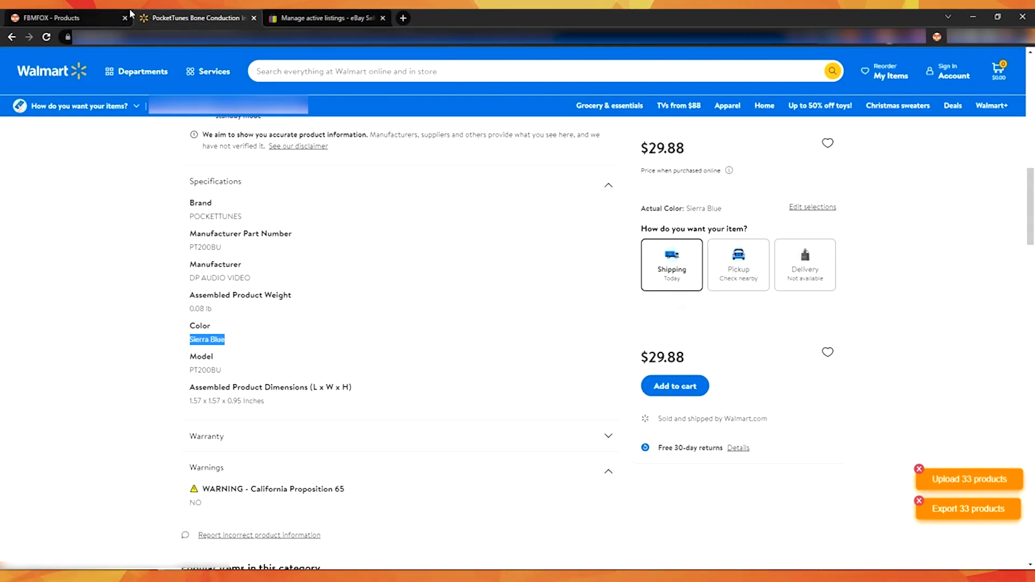
{"action": "left_click", "coordinate": [102, 17]}
{"action": "key", "text": "ctrl+v"}
{"action": "left_click", "coordinate": [229, 16]}
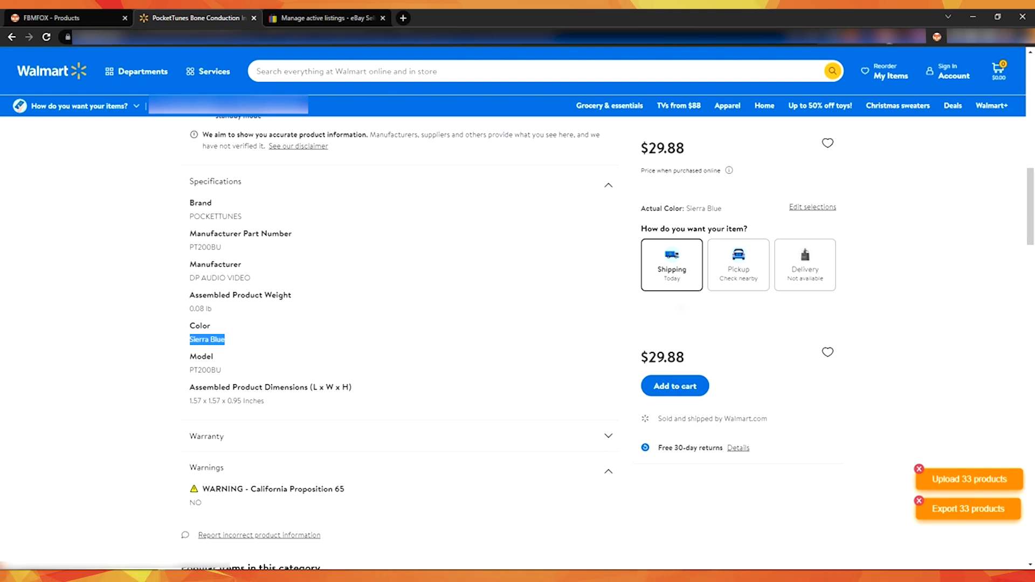
Step: Choose Bluetooth as the Features value
{"action": "left_click_drag", "start_coordinate": [251, 278], "coordinate": [189, 278]}
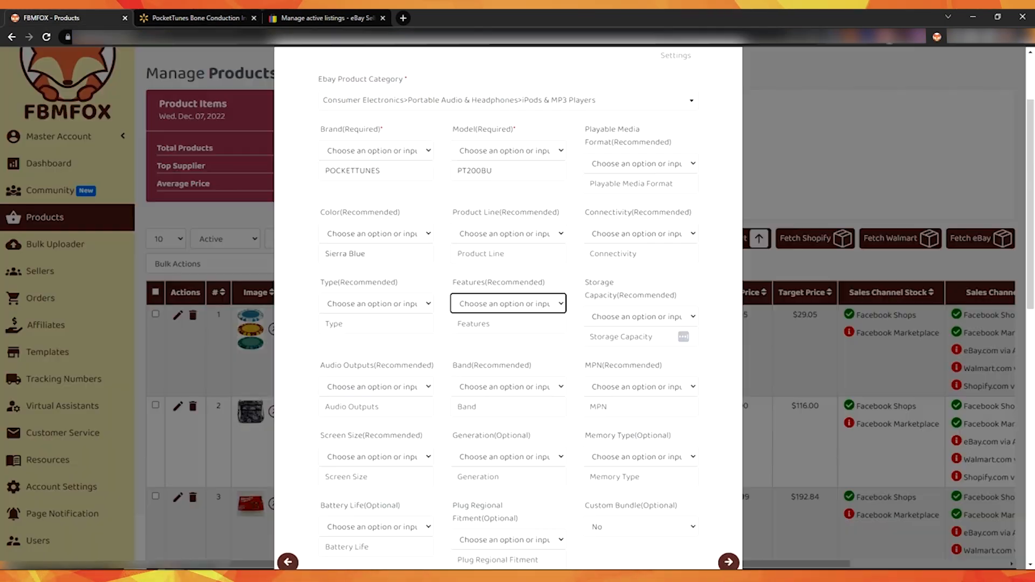
{"action": "left_click", "coordinate": [521, 308]}
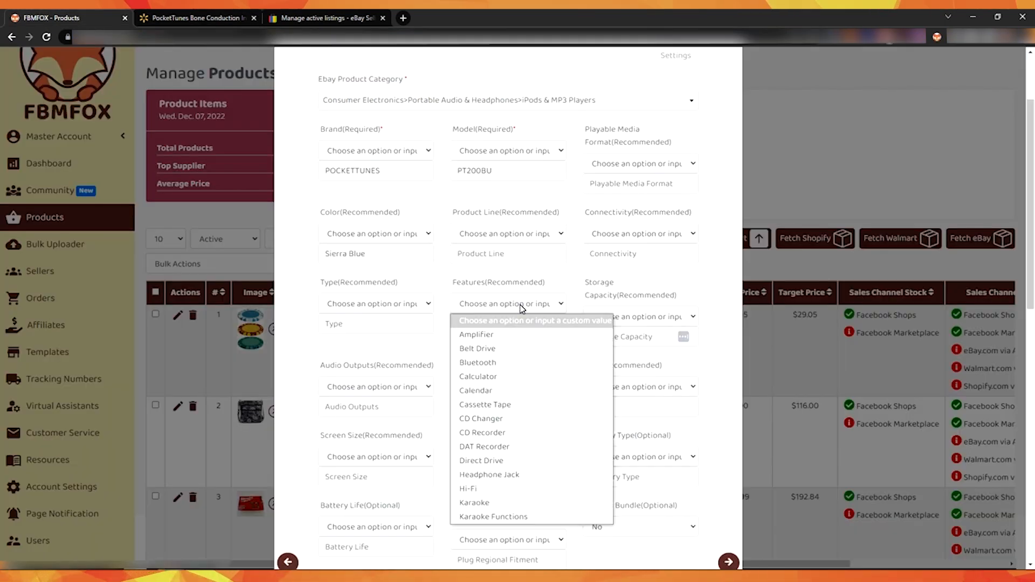
{"action": "key", "text": "b"}
{"action": "left_click", "coordinate": [521, 308]}
{"action": "left_click", "coordinate": [521, 308]}
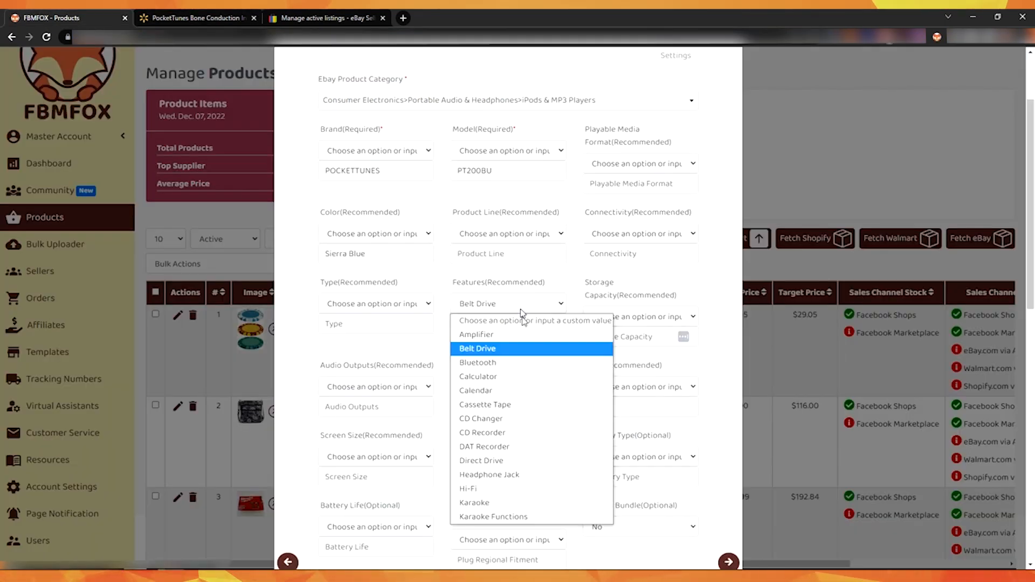
{"action": "key", "text": "b"}
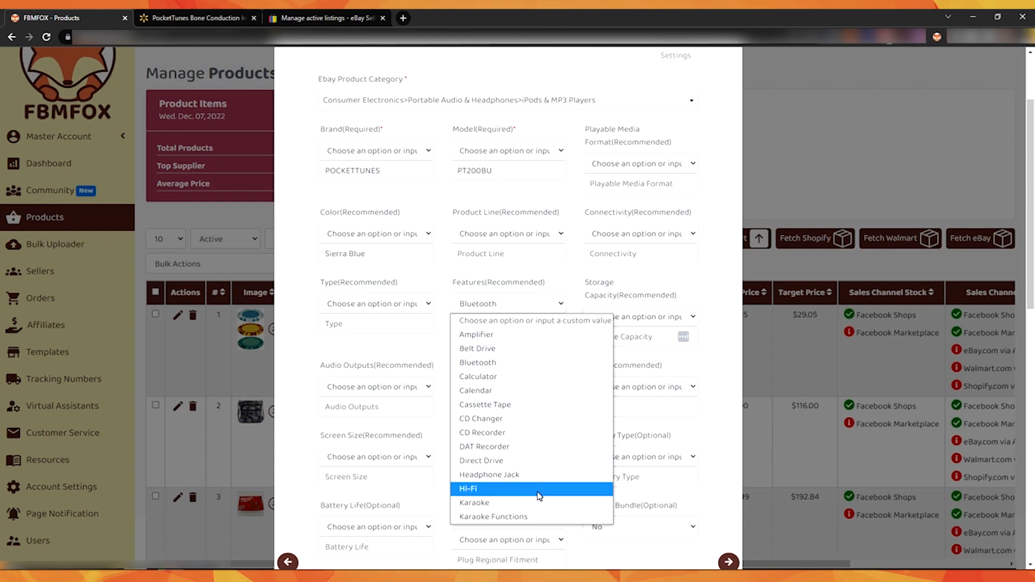
{"action": "left_click", "coordinate": [536, 362]}
Step: Set the package weight to 0.08 lbs, copied from the Walmart assembled product weight
{"action": "scroll", "coordinate": [674, 295], "scroll_direction": "down", "scroll_amount": 6}
{"action": "scroll", "coordinate": [671, 290], "scroll_direction": "down", "scroll_amount": 5}
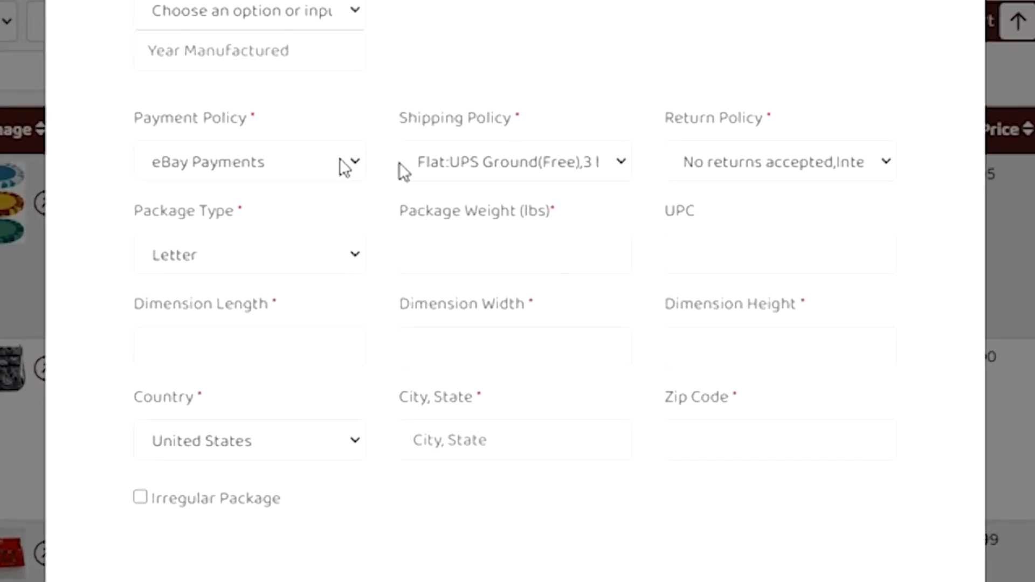
{"action": "left_click", "coordinate": [516, 254]}
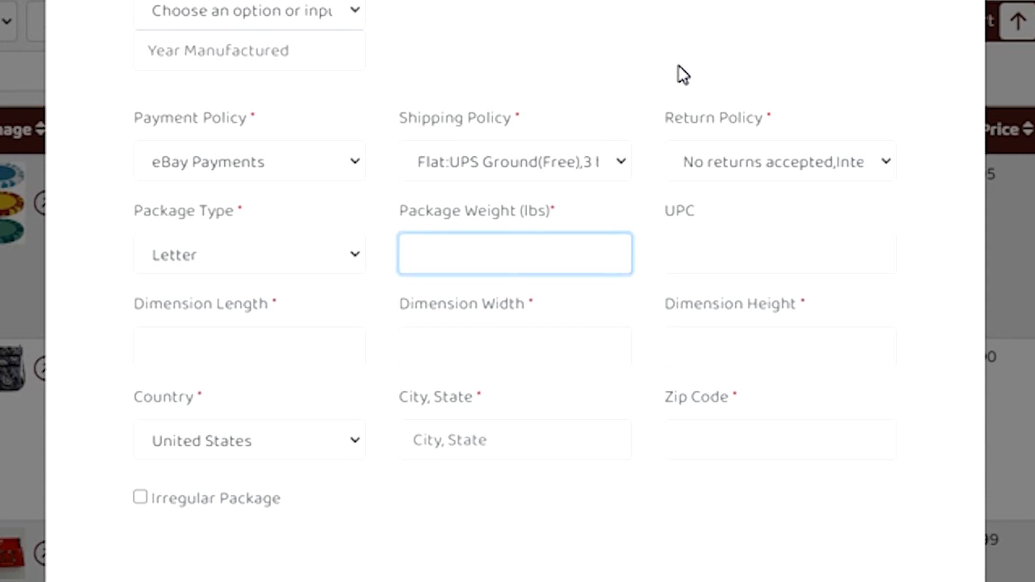
{"action": "left_click", "coordinate": [195, 18]}
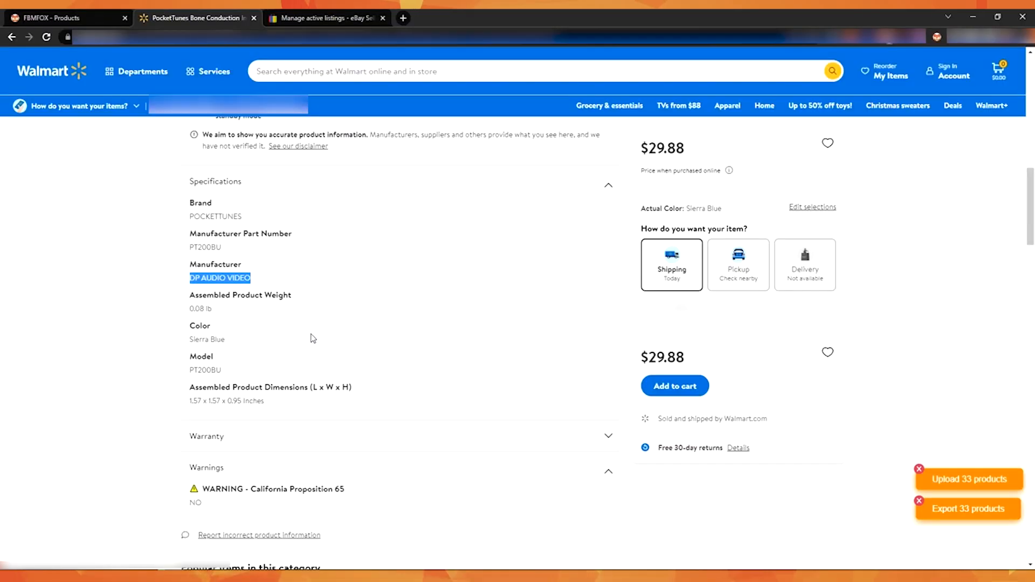
{"action": "double_click", "coordinate": [201, 302]}
{"action": "double_click", "coordinate": [199, 308]}
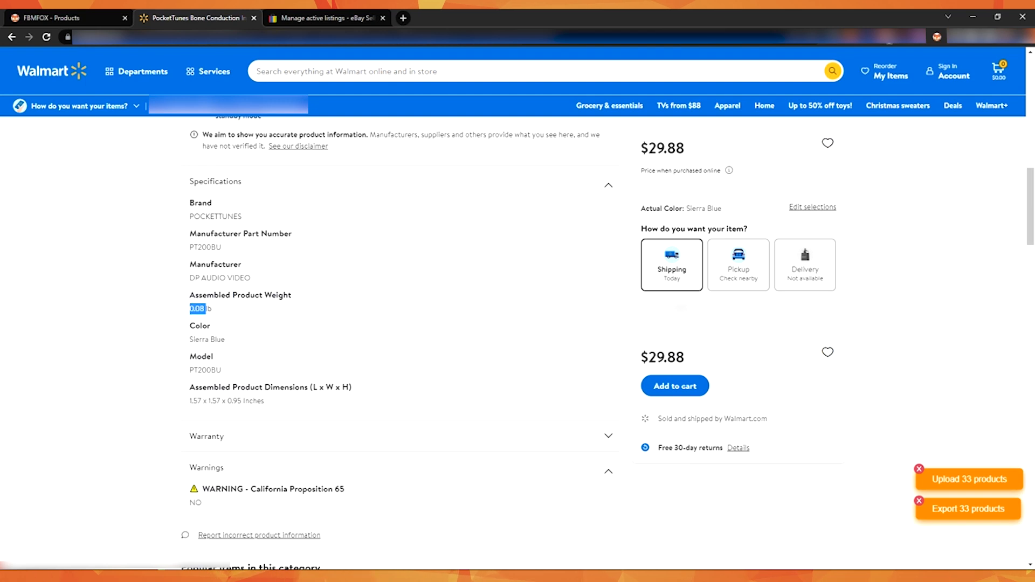
{"action": "key", "text": "ctrl+c"}
{"action": "left_click", "coordinate": [131, 13]}
{"action": "key", "text": "ctrl+v"}
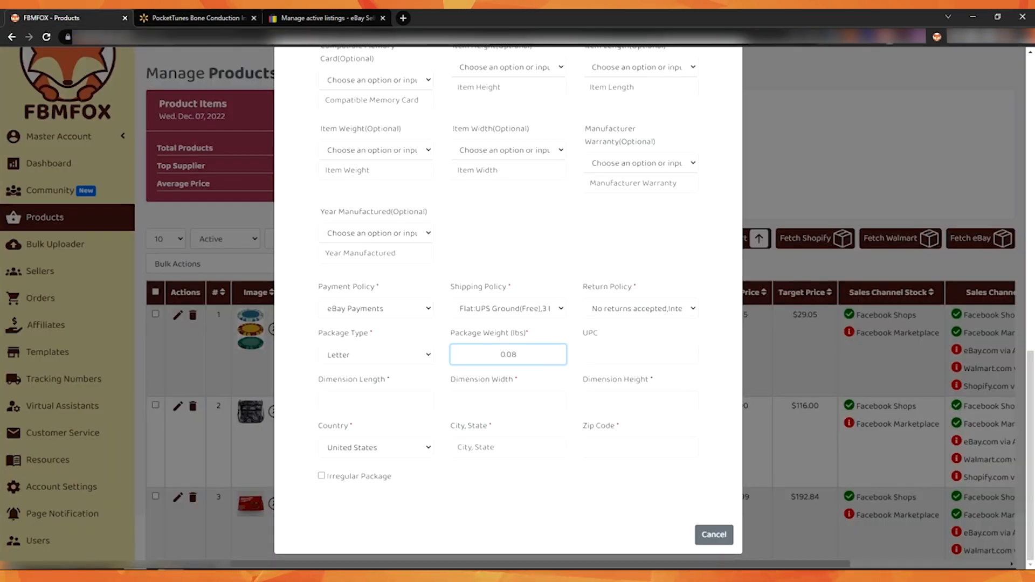
Step: Fill in the dimension length 1.57, width 1.57 and height 0.95 from the Walmart product dimensions
{"action": "left_click", "coordinate": [224, 13]}
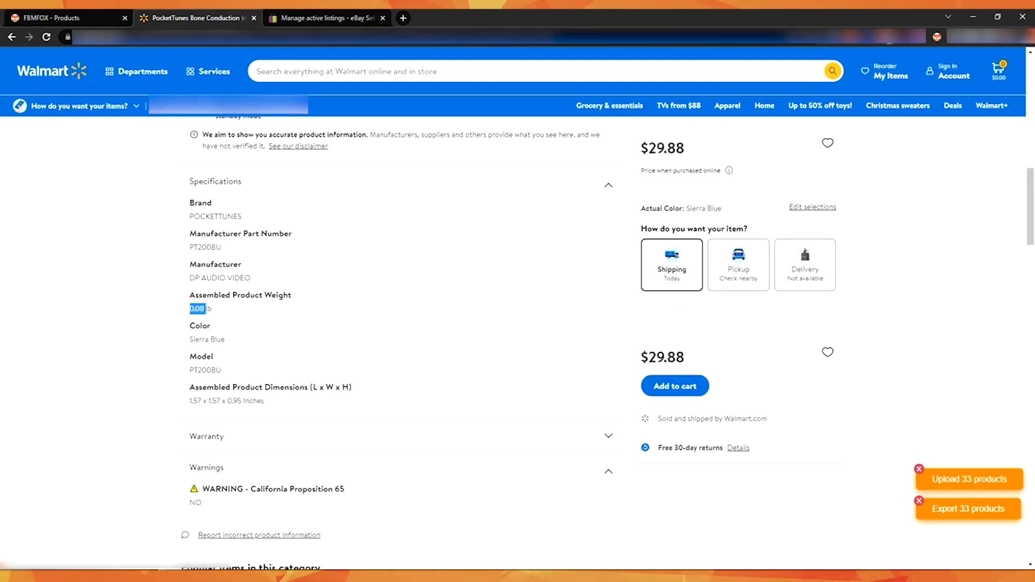
{"action": "double_click", "coordinate": [196, 401]}
{"action": "key", "text": "ctrl+c"}
{"action": "left_click", "coordinate": [78, 14]}
{"action": "left_click", "coordinate": [376, 401]}
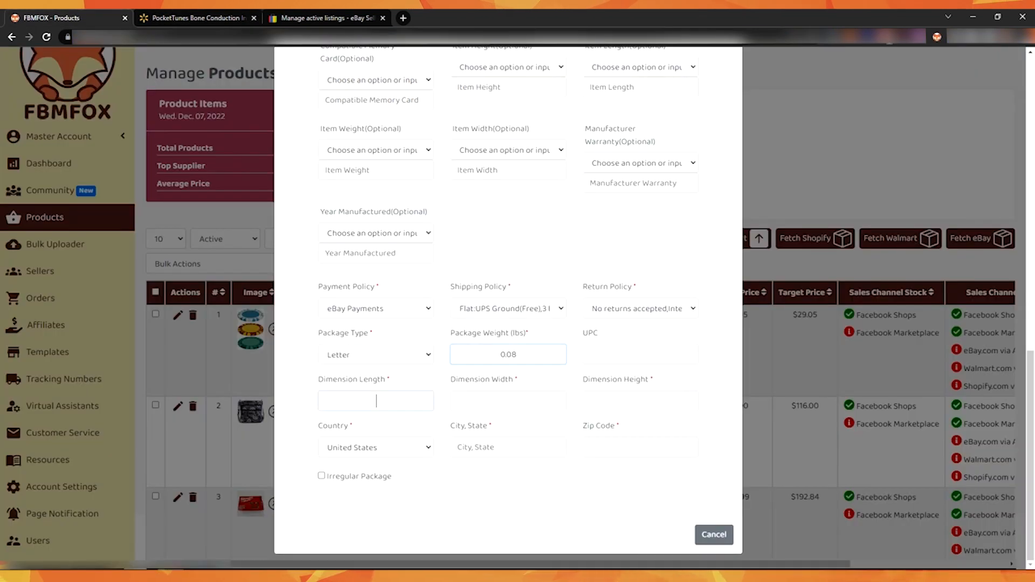
{"action": "key", "text": "ctrl+v"}
{"action": "key", "text": "Tab"}
{"action": "left_click", "coordinate": [509, 401]}
{"action": "key", "text": "ctrl+v"}
{"action": "key", "text": "ctrl+Tab"}
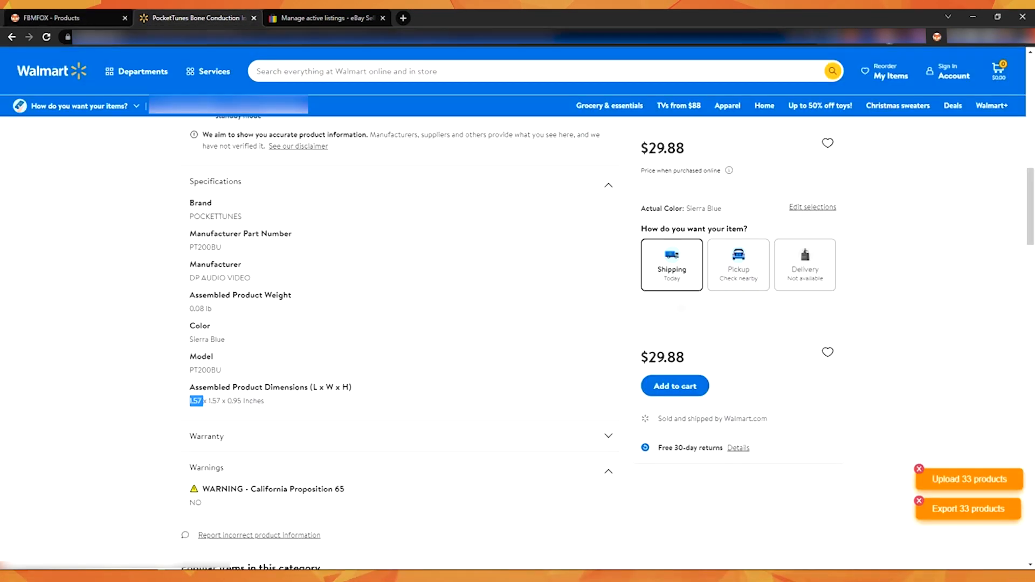
{"action": "left_click", "coordinate": [83, 14]}
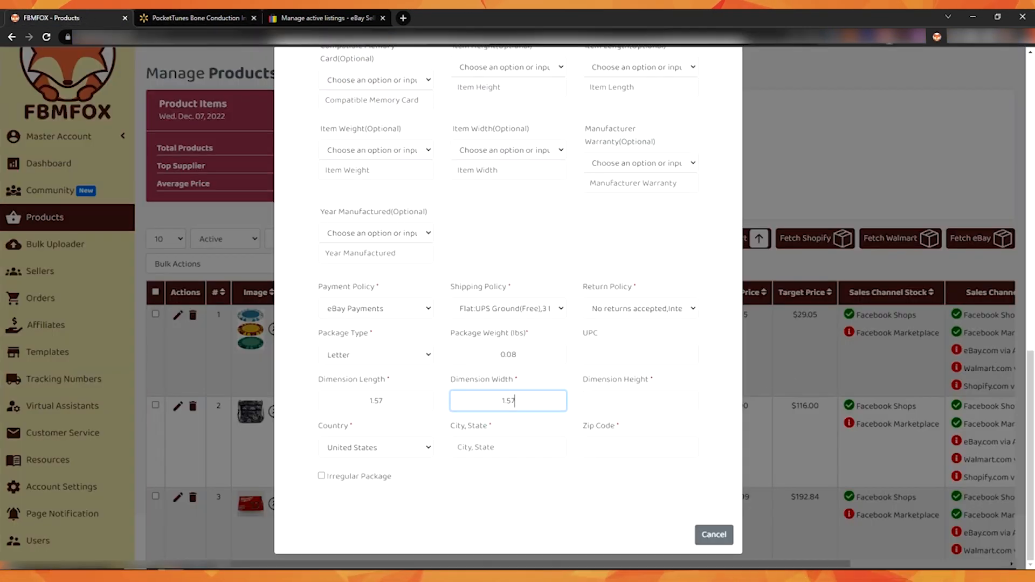
{"action": "key", "text": "Tab"}
{"action": "key", "text": "ctrl+v"}
Step: Enter the item location's city, state and zip code
{"action": "left_click", "coordinate": [501, 447]}
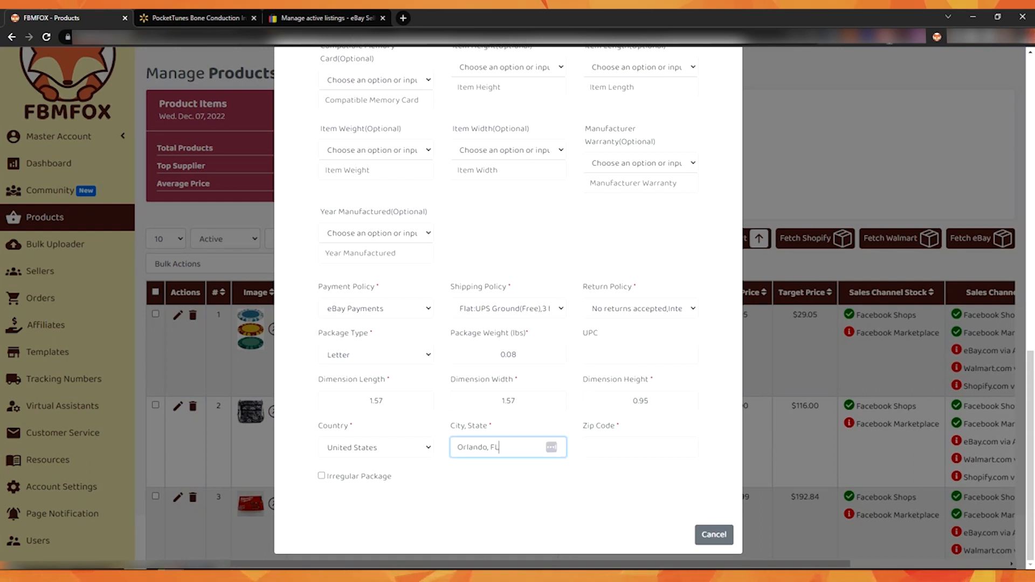
{"action": "key", "text": "Tab"}
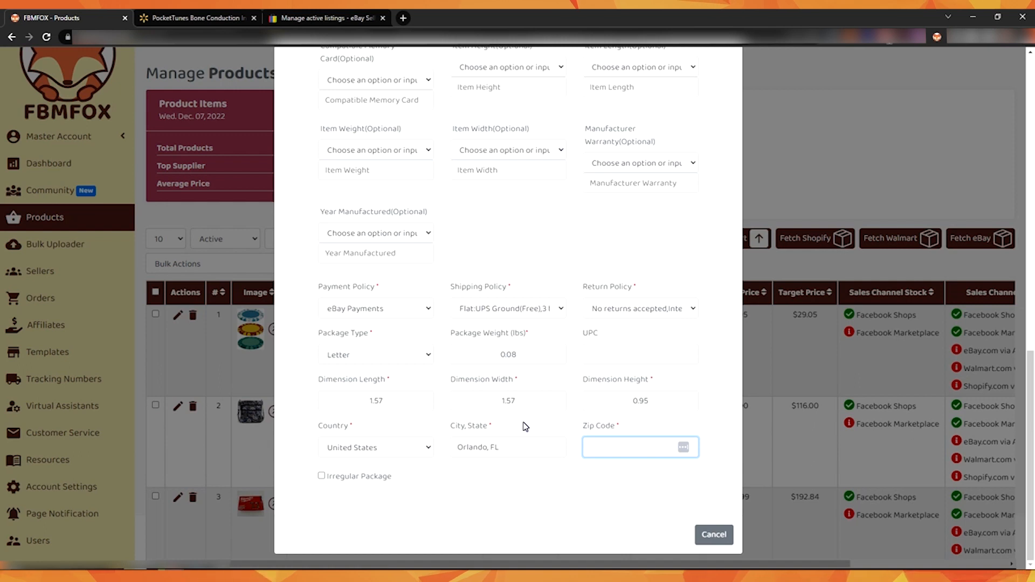
{"action": "type", "text": "00011"}
{"action": "left_click", "coordinate": [522, 467]}
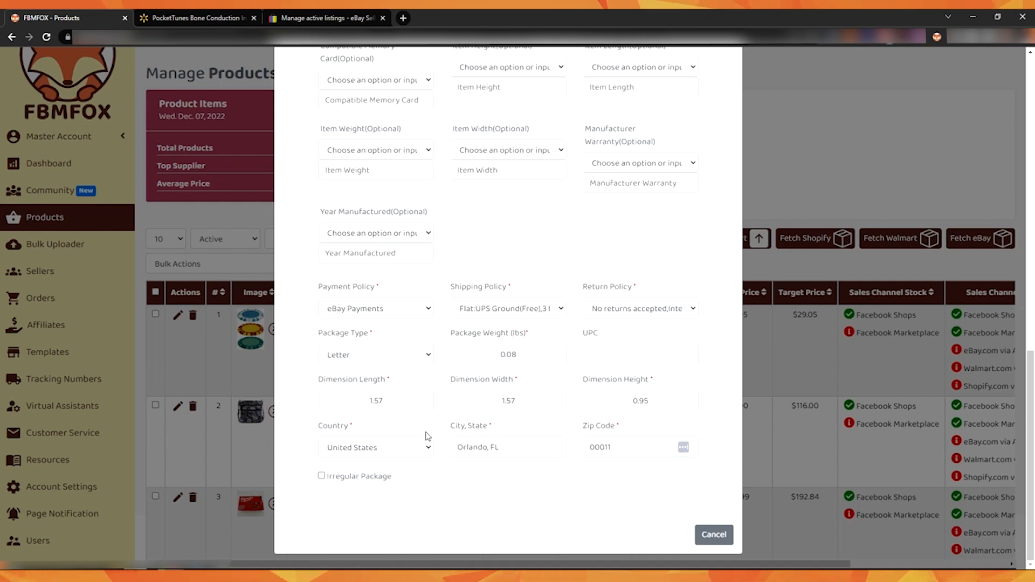
Step: Advance to the Repricing Settings step and save the new product
{"action": "scroll", "coordinate": [709, 401], "scroll_direction": "up", "scroll_amount": 13}
{"action": "scroll", "coordinate": [709, 392], "scroll_direction": "down", "scroll_amount": 9}
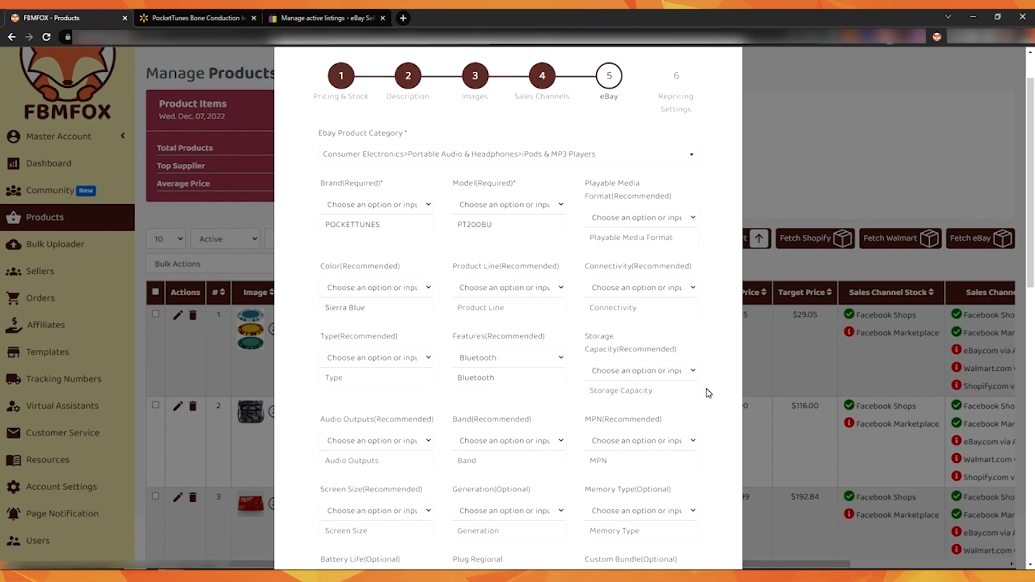
{"action": "scroll", "coordinate": [708, 391], "scroll_direction": "down", "scroll_amount": 5}
{"action": "scroll", "coordinate": [708, 391], "scroll_direction": "up", "scroll_amount": 8}
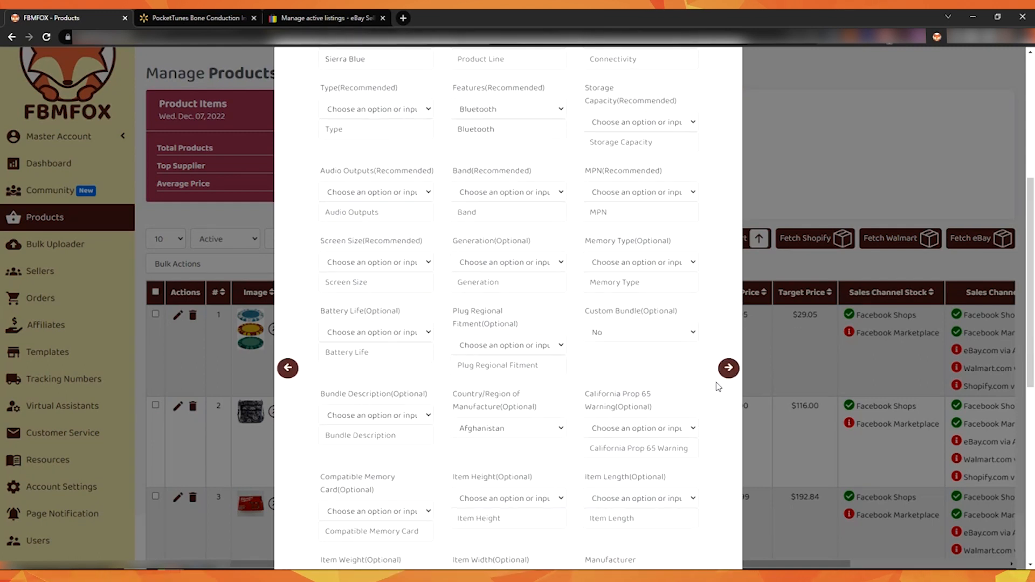
{"action": "left_click", "coordinate": [728, 369]}
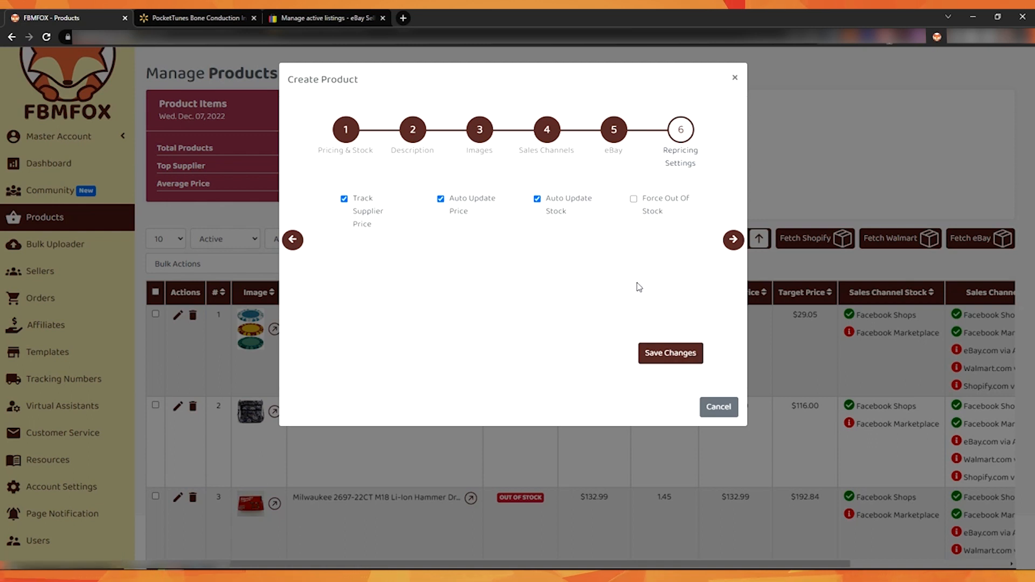
{"action": "left_click", "coordinate": [667, 358]}
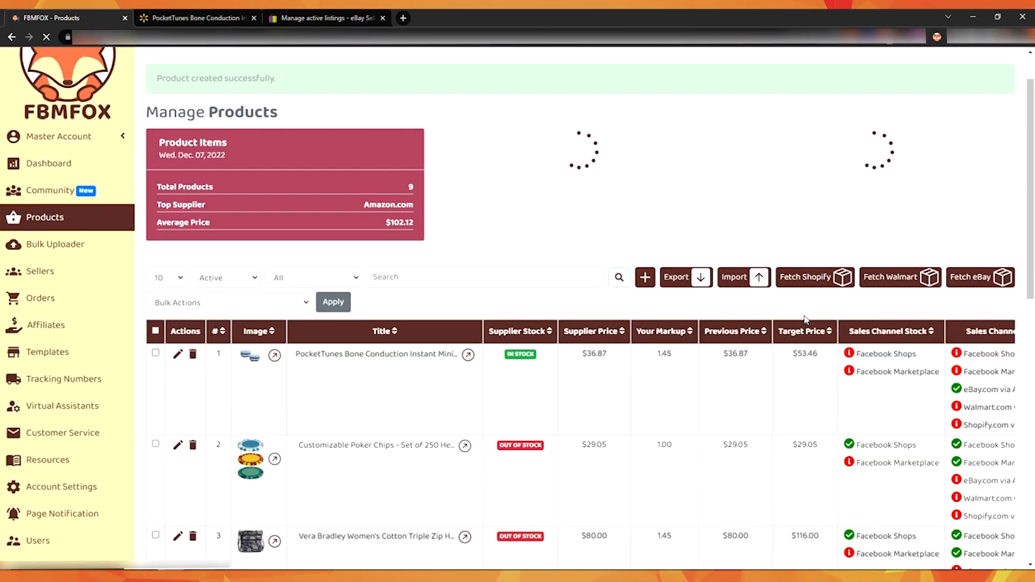
Step: Scroll the products list to the new product's sales channels and open its eBay.com listing to check the price
{"action": "triple_click", "coordinate": [265, 133]}
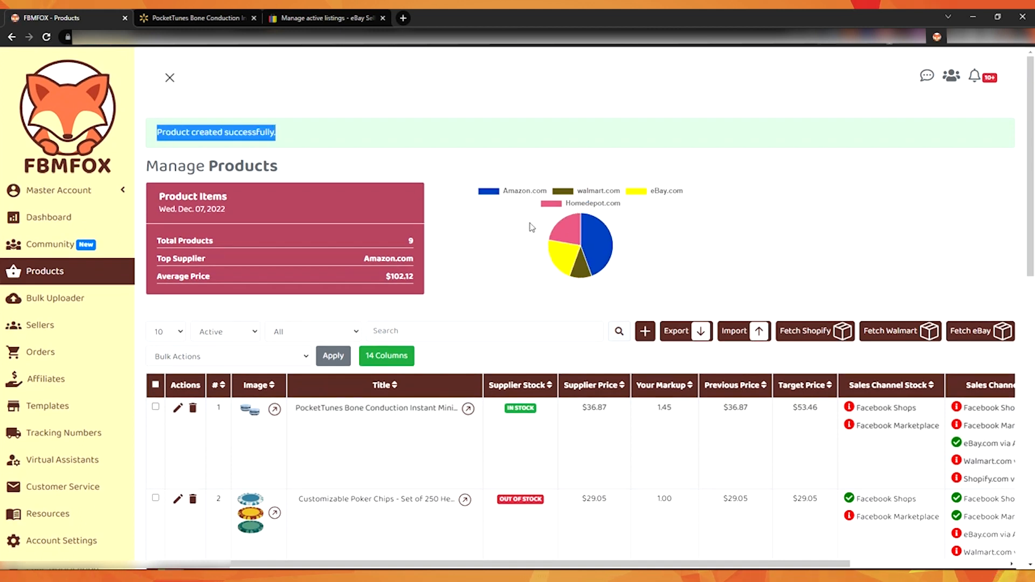
{"action": "mouse_move", "coordinate": [648, 564]}
{"action": "left_mouse_down"}
{"action": "mouse_move", "coordinate": [721, 565]}
{"action": "mouse_move", "coordinate": [650, 551]}
{"action": "left_mouse_up"}
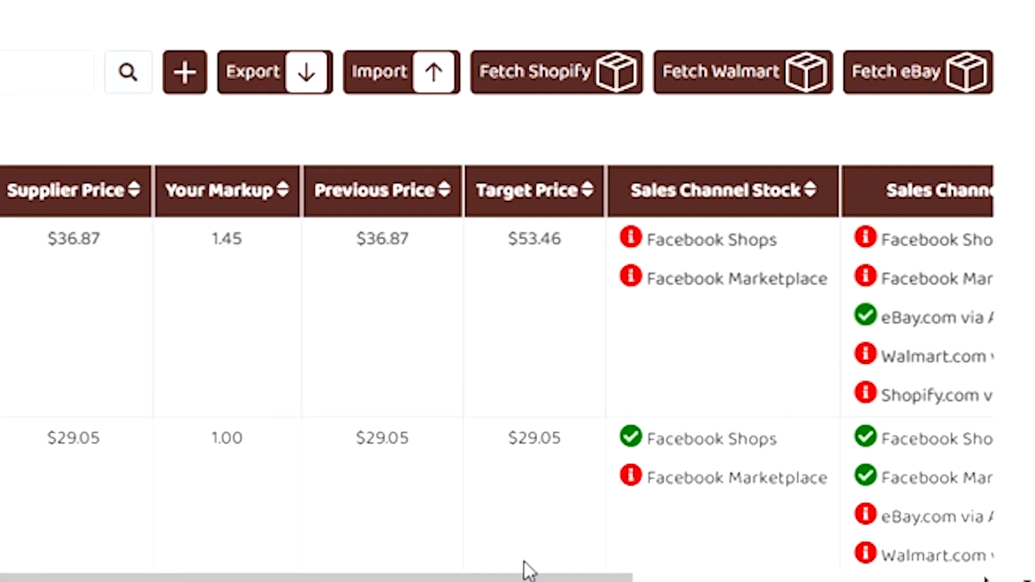
{"action": "left_click_drag", "start_coordinate": [527, 571], "coordinate": [779, 575]}
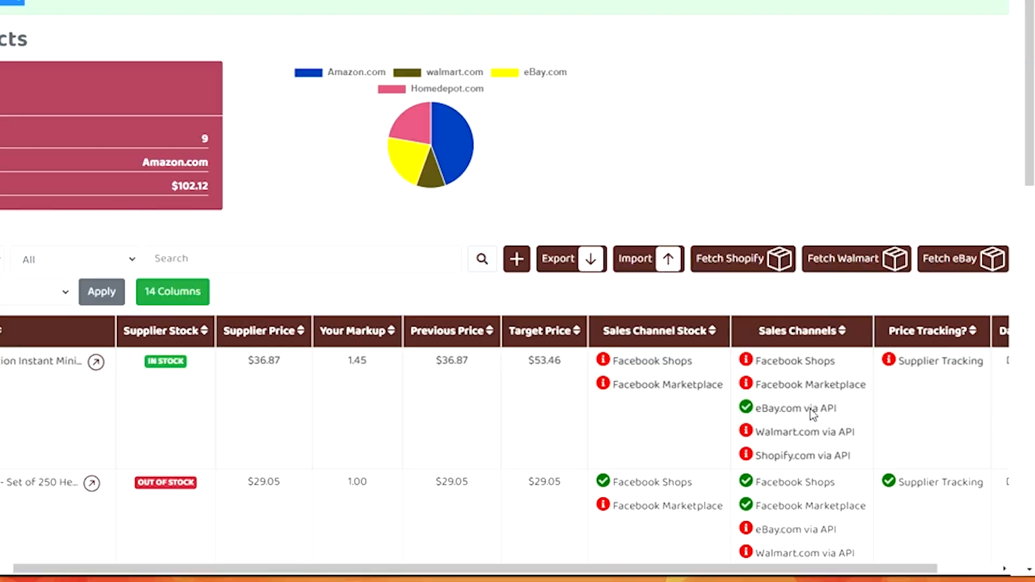
{"action": "left_click", "coordinate": [668, 321]}
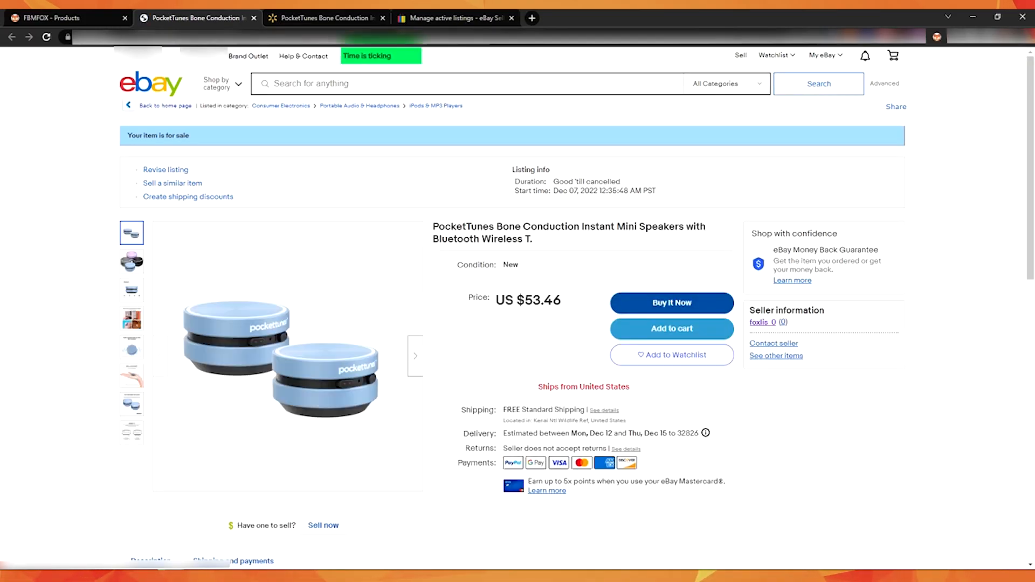
{"action": "double_click", "coordinate": [554, 300]}
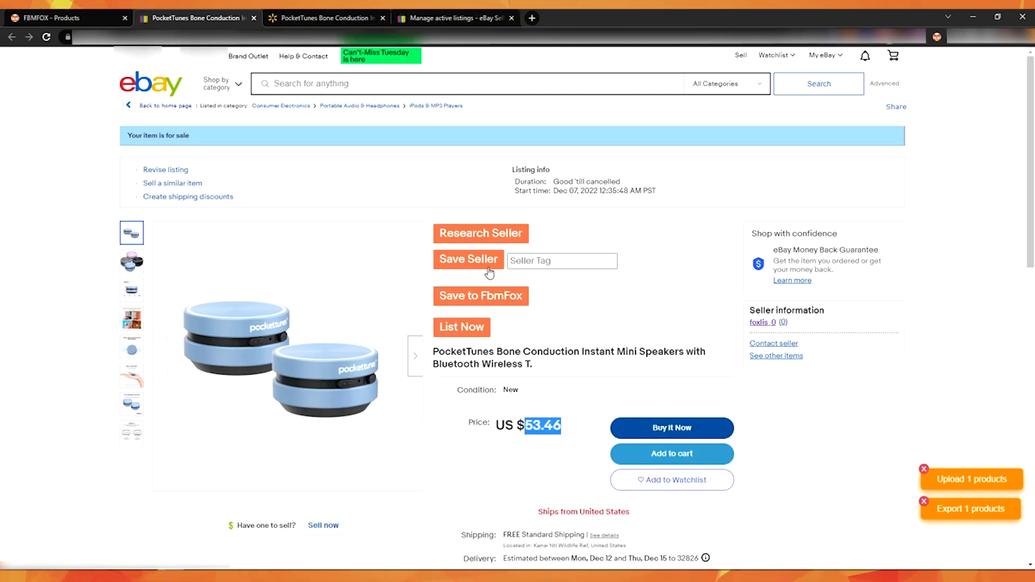
Step: Reload the eBay Seller Hub active listings page to check for the new listing
{"action": "left_click_drag", "start_coordinate": [434, 15], "coordinate": [341, 17]}
{"action": "scroll", "coordinate": [411, 339], "scroll_direction": "down", "scroll_amount": 1}
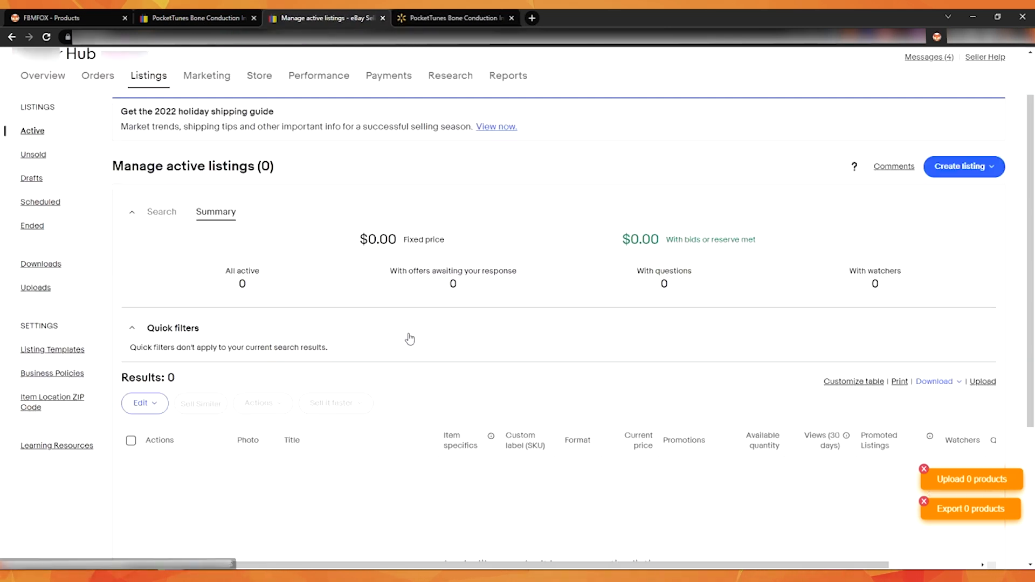
{"action": "scroll", "coordinate": [410, 339], "scroll_direction": "down", "scroll_amount": 1}
{"action": "triple_click", "coordinate": [208, 117]}
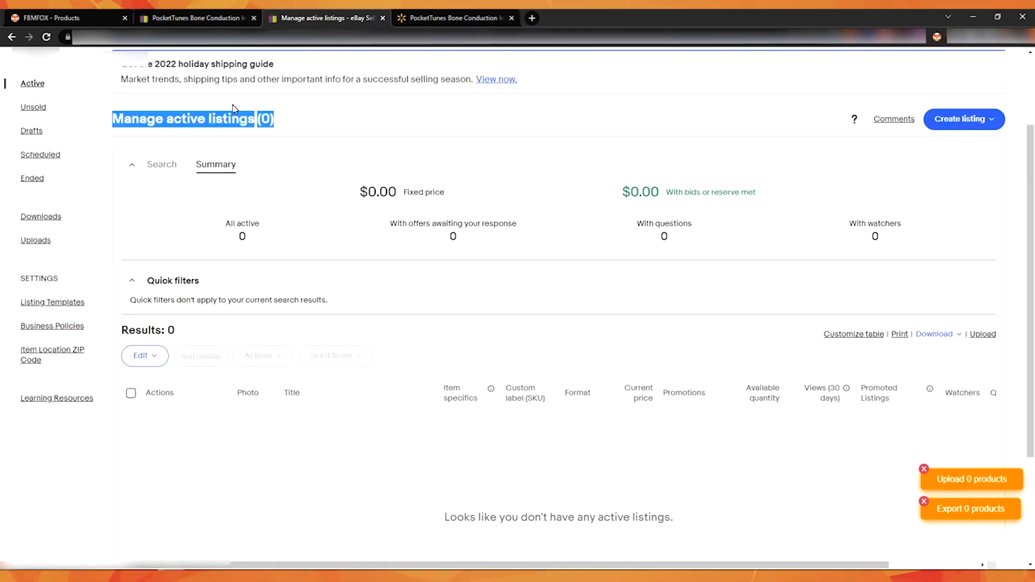
{"action": "left_click", "coordinate": [46, 35]}
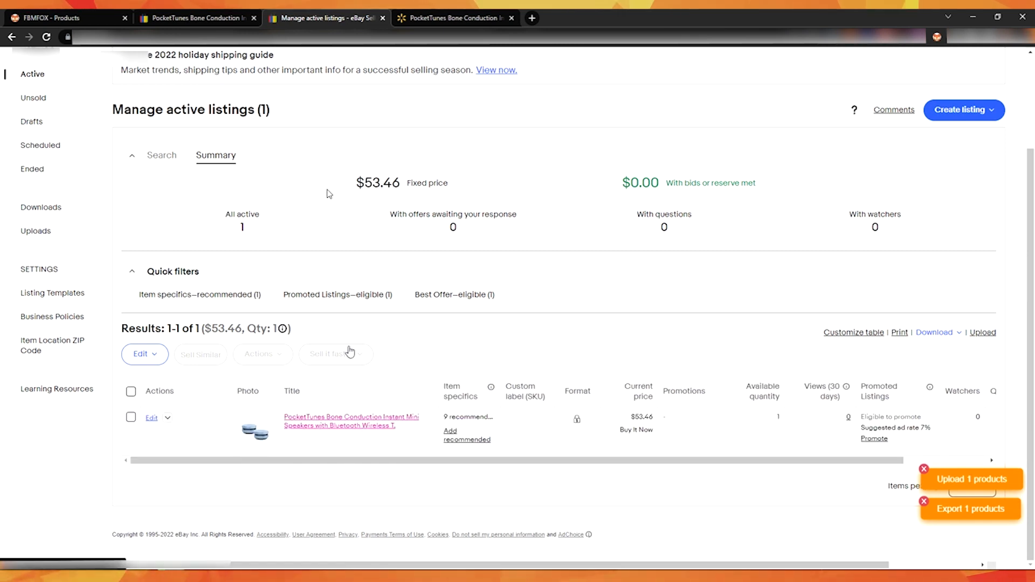
Step: Examine the eBay listing's item specifics and description against the product data
{"action": "key", "text": "ctrl+shift+Tab"}
{"action": "scroll", "coordinate": [383, 326], "scroll_direction": "down", "scroll_amount": 10}
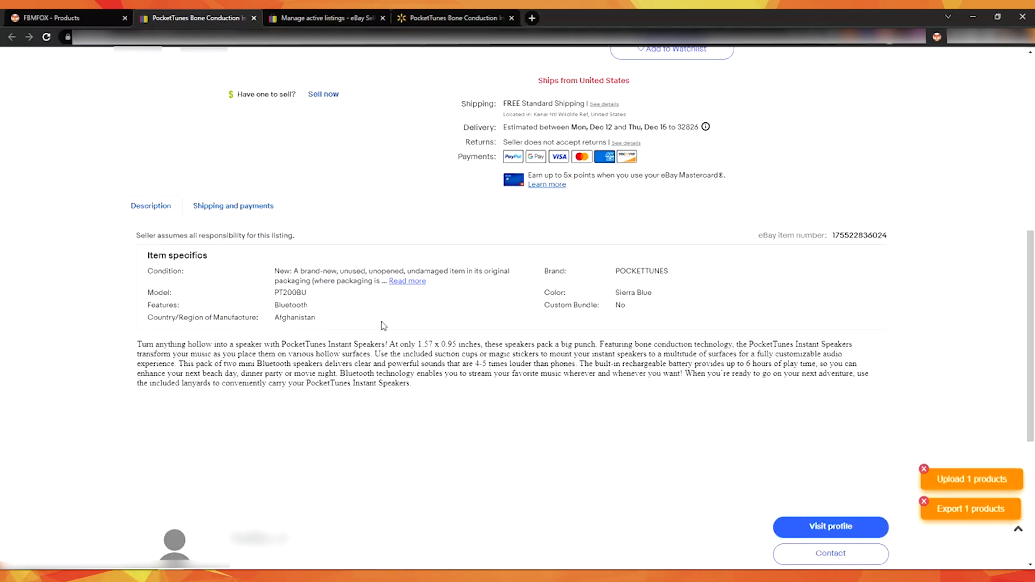
{"action": "double_click", "coordinate": [291, 304]}
{"action": "left_click", "coordinate": [291, 304]}
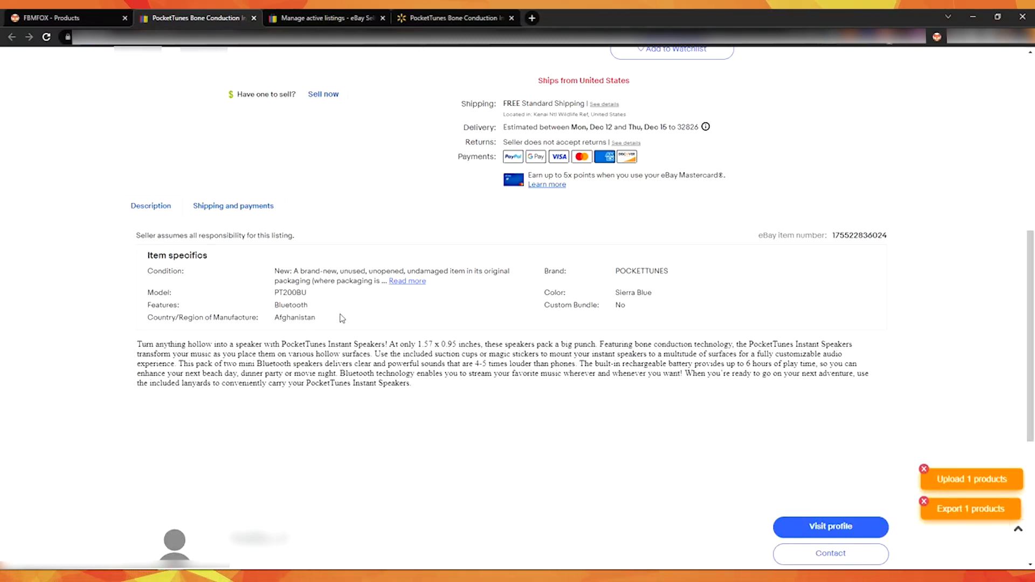
{"action": "double_click", "coordinate": [634, 292]}
{"action": "double_click", "coordinate": [647, 271]}
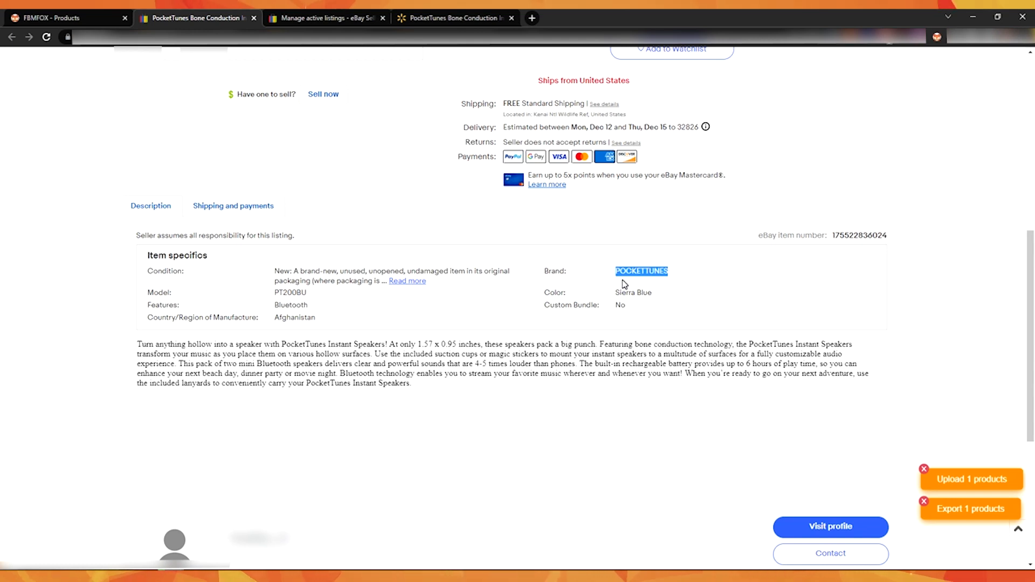
{"action": "scroll", "coordinate": [624, 284], "scroll_direction": "up", "scroll_amount": 4}
{"action": "scroll", "coordinate": [624, 284], "scroll_direction": "up", "scroll_amount": 2}
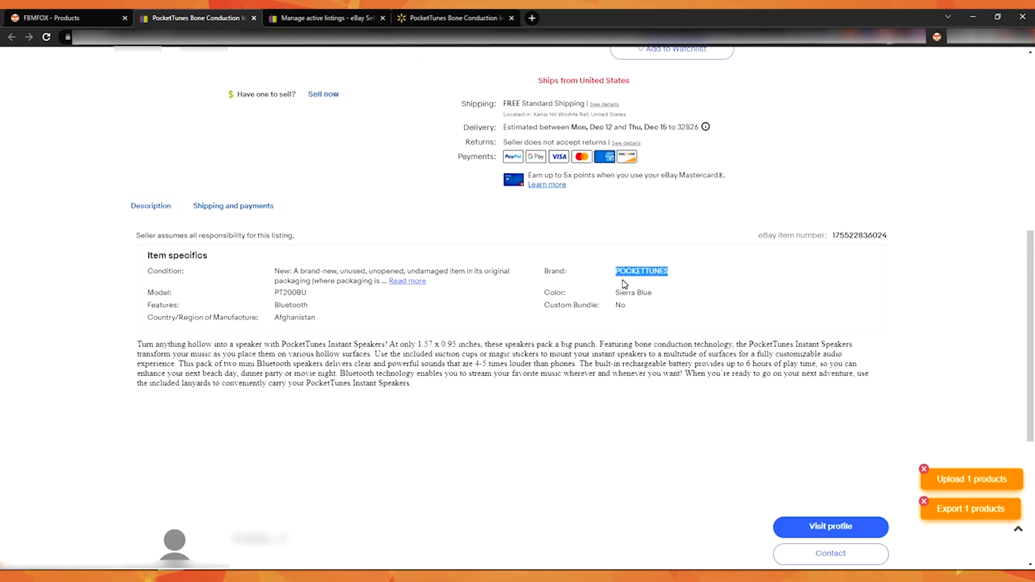
{"action": "scroll", "coordinate": [624, 284], "scroll_direction": "up", "scroll_amount": 10}
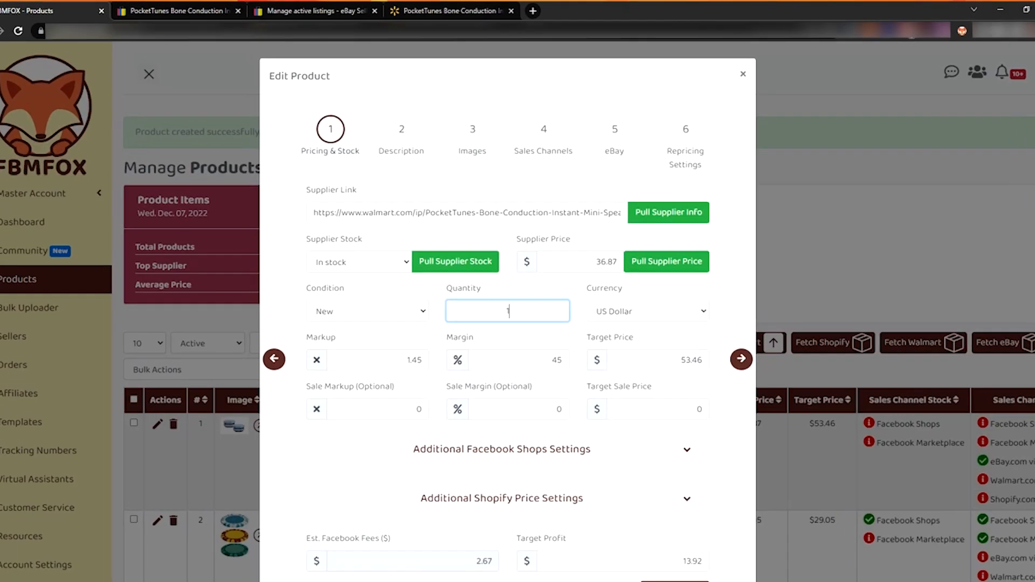
Step: Edit the product's quantity to 11 and target price to 54.99, then save the changes
{"action": "type", "text": "0"}
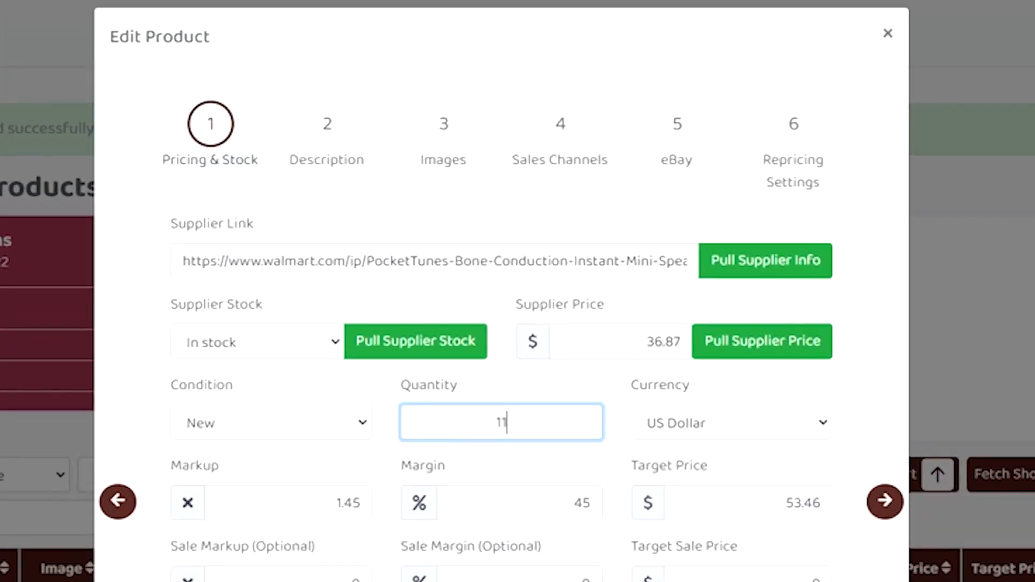
{"action": "scroll", "coordinate": [653, 421], "scroll_direction": "down", "scroll_amount": 2}
{"action": "double_click", "coordinate": [803, 409]}
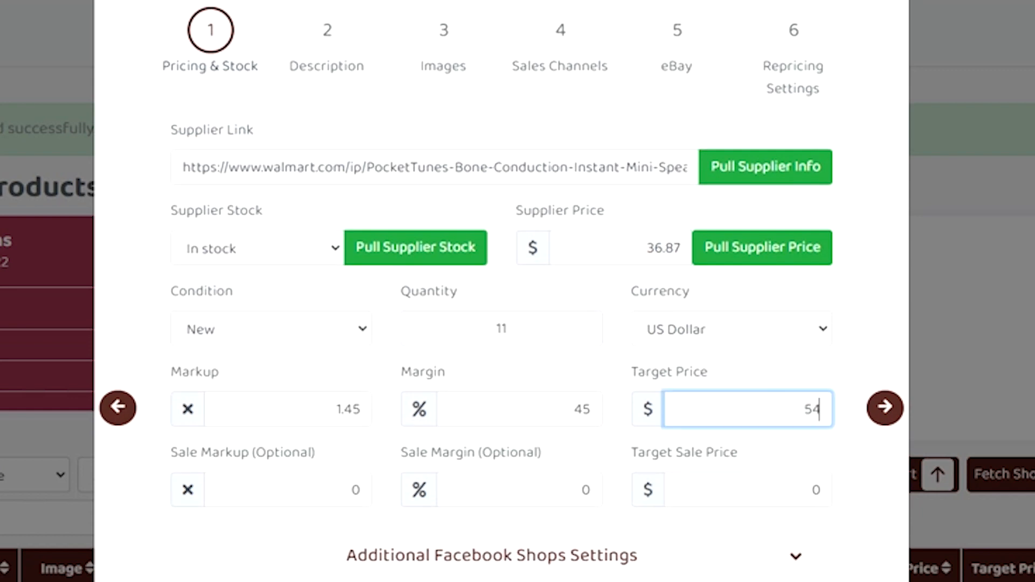
{"action": "scroll", "coordinate": [868, 557], "scroll_direction": "down", "scroll_amount": 2}
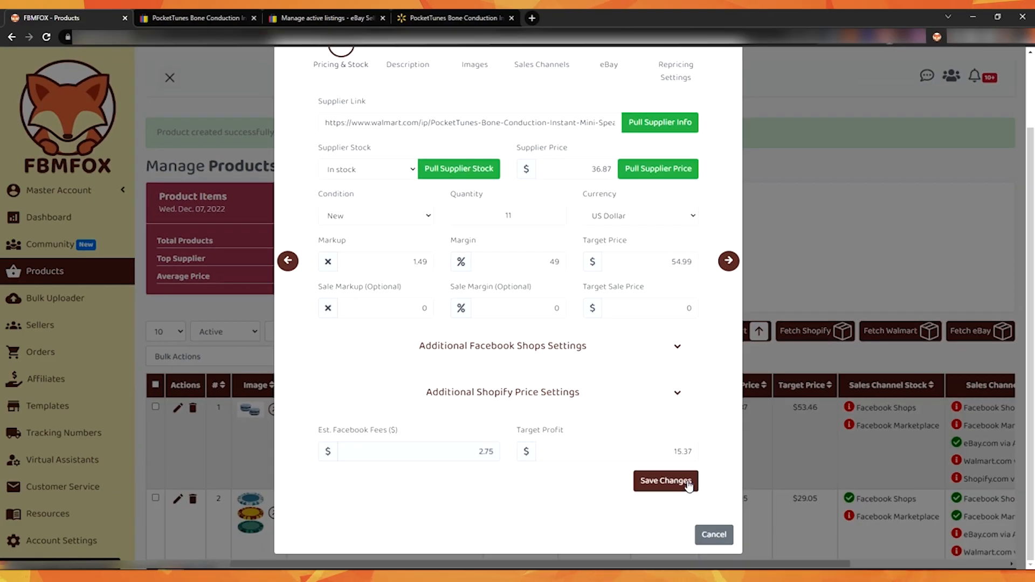
{"action": "left_click", "coordinate": [688, 481]}
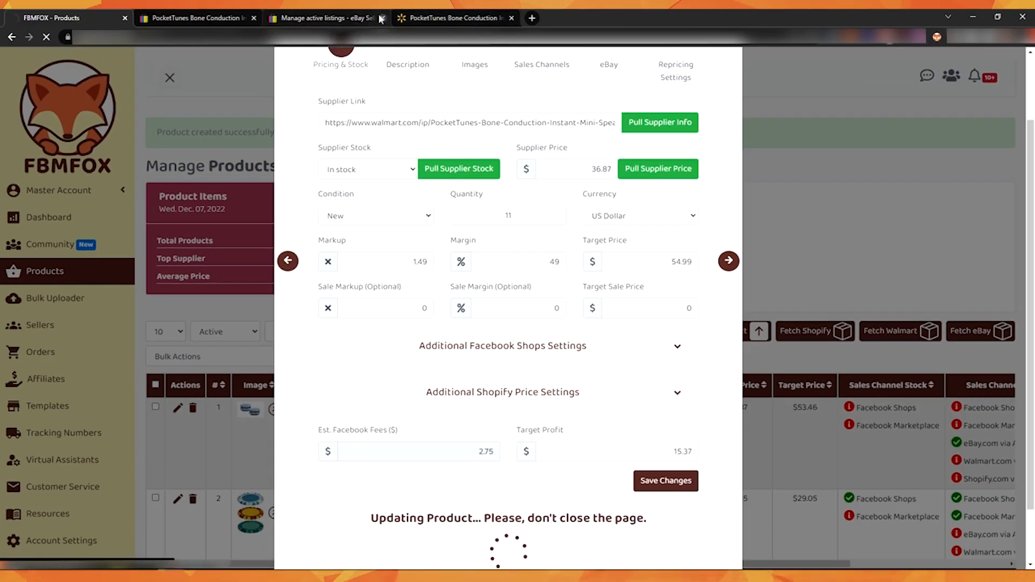
{"action": "mouse_move", "coordinate": [358, 13]}
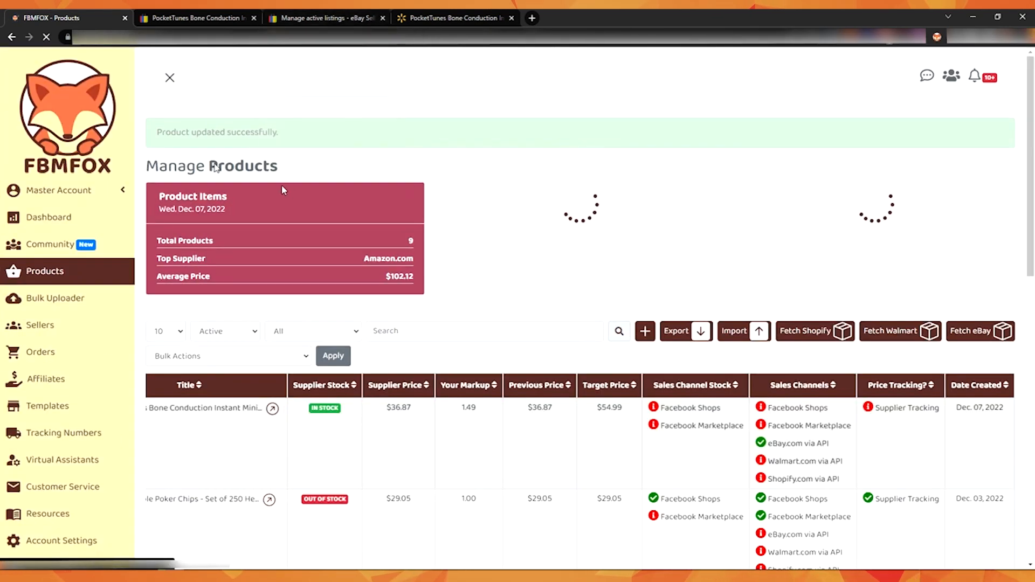
Step: Reload the eBay listing to verify its updated quantity and price
{"action": "left_click_drag", "start_coordinate": [157, 132], "coordinate": [302, 133]}
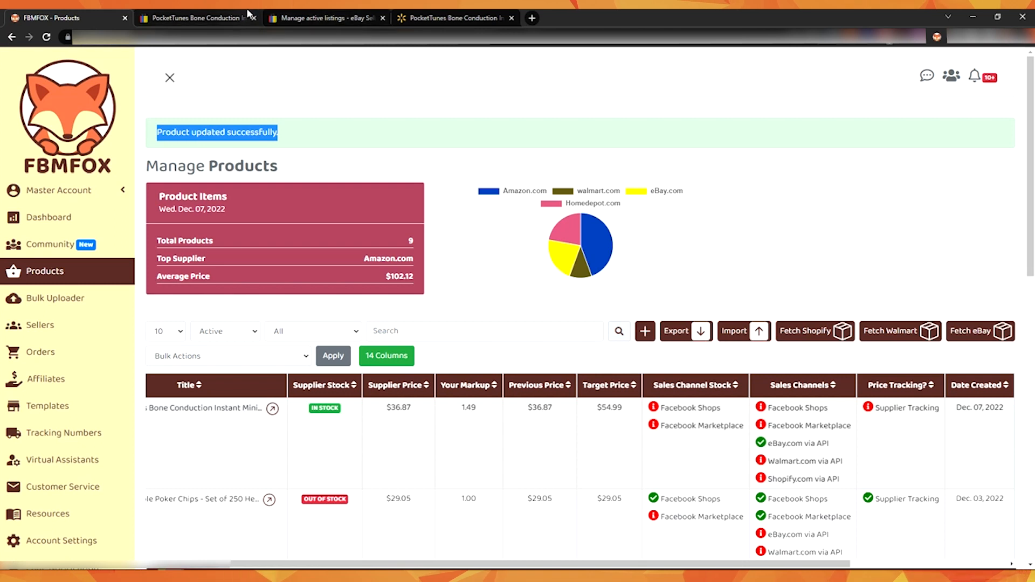
{"action": "left_click", "coordinate": [194, 17]}
{"action": "key", "text": "Return"}
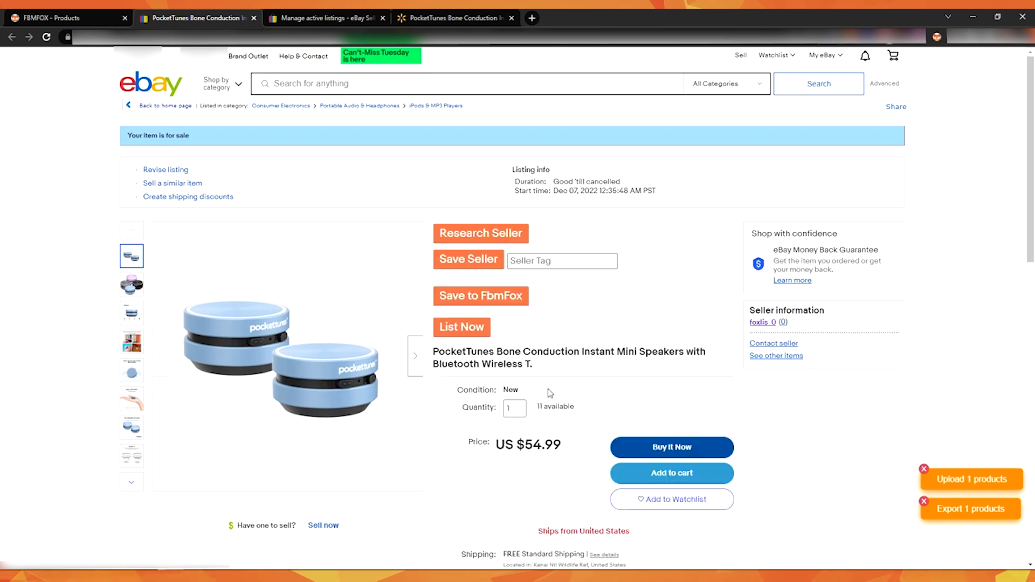
{"action": "triple_click", "coordinate": [555, 406]}
{"action": "scroll", "coordinate": [608, 343], "scroll_direction": "down", "scroll_amount": 3}
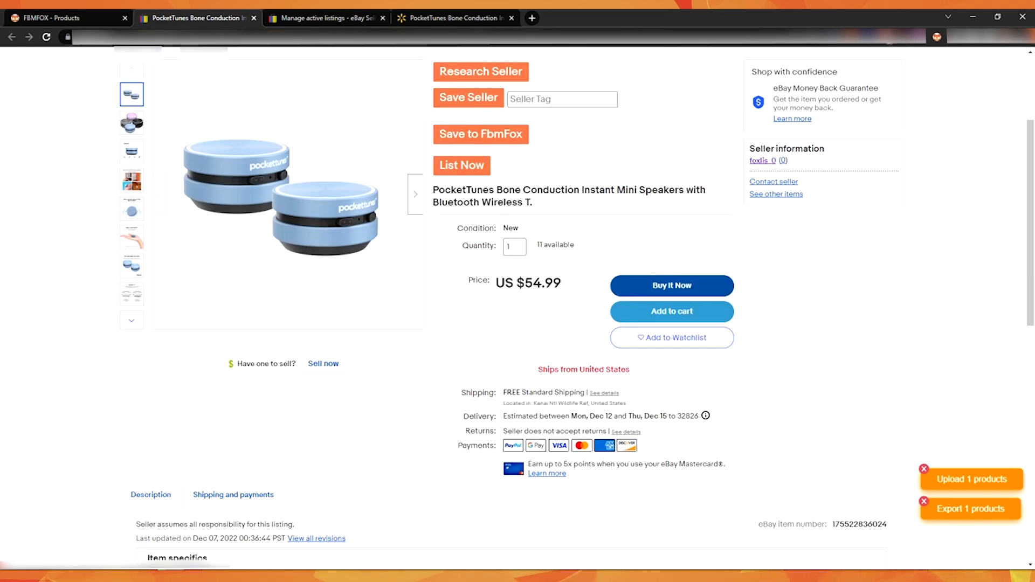
{"action": "scroll", "coordinate": [685, 231], "scroll_direction": "down", "scroll_amount": 5}
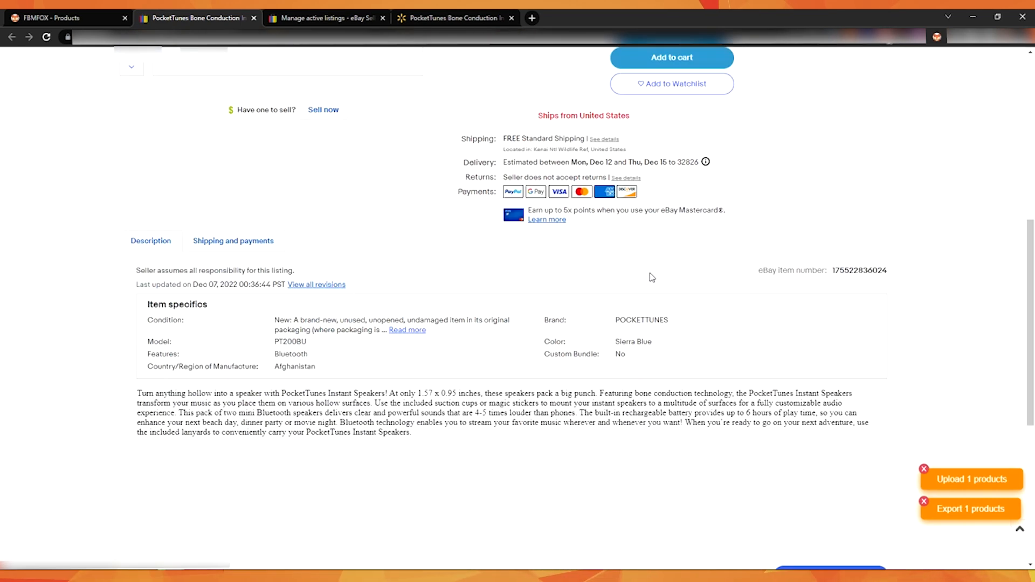
{"action": "scroll", "coordinate": [691, 267], "scroll_direction": "up", "scroll_amount": 8}
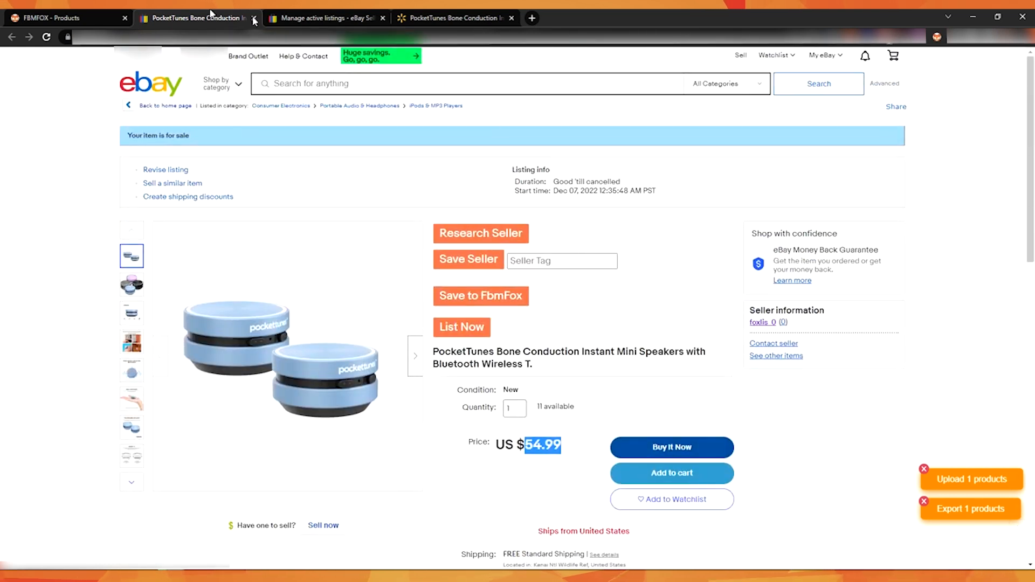
Step: Reopen the product's editor at the eBay step and review its item details and policies
{"action": "left_click", "coordinate": [65, 18]}
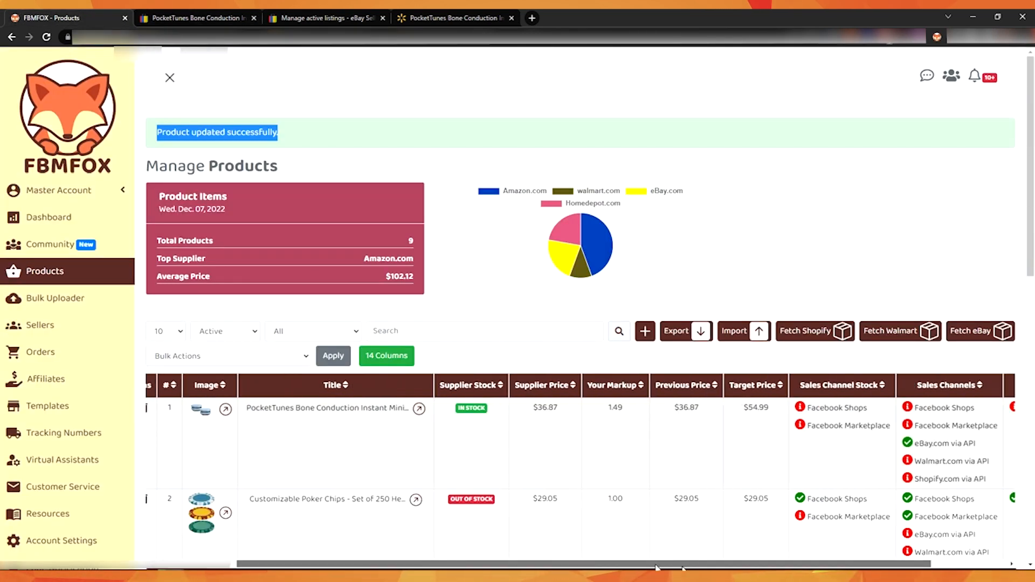
{"action": "left_click_drag", "start_coordinate": [656, 565], "coordinate": [280, 545]}
{"action": "left_click", "coordinate": [177, 408]}
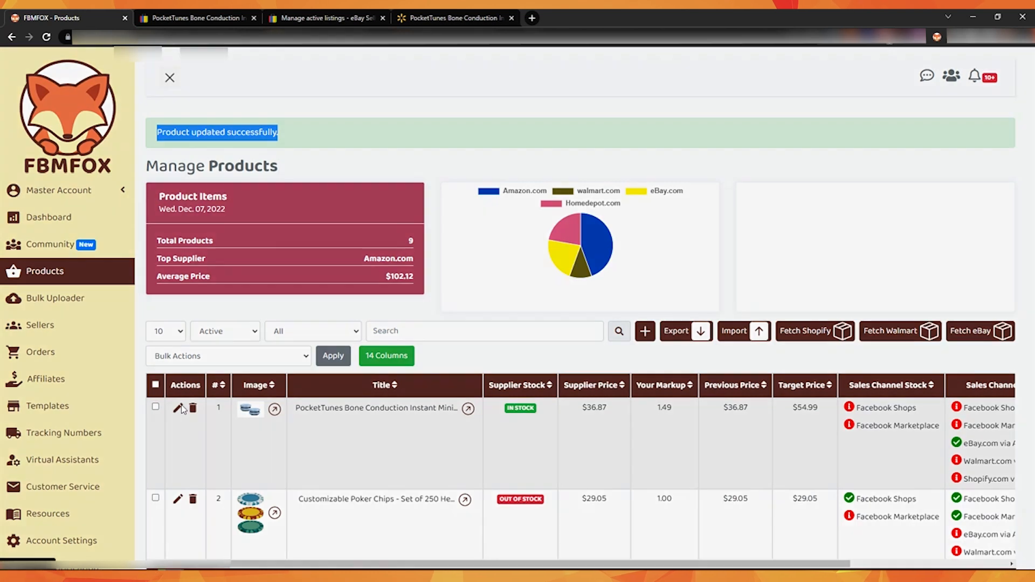
{"action": "left_click", "coordinate": [610, 131]}
{"action": "scroll", "coordinate": [578, 246], "scroll_direction": "down", "scroll_amount": 15}
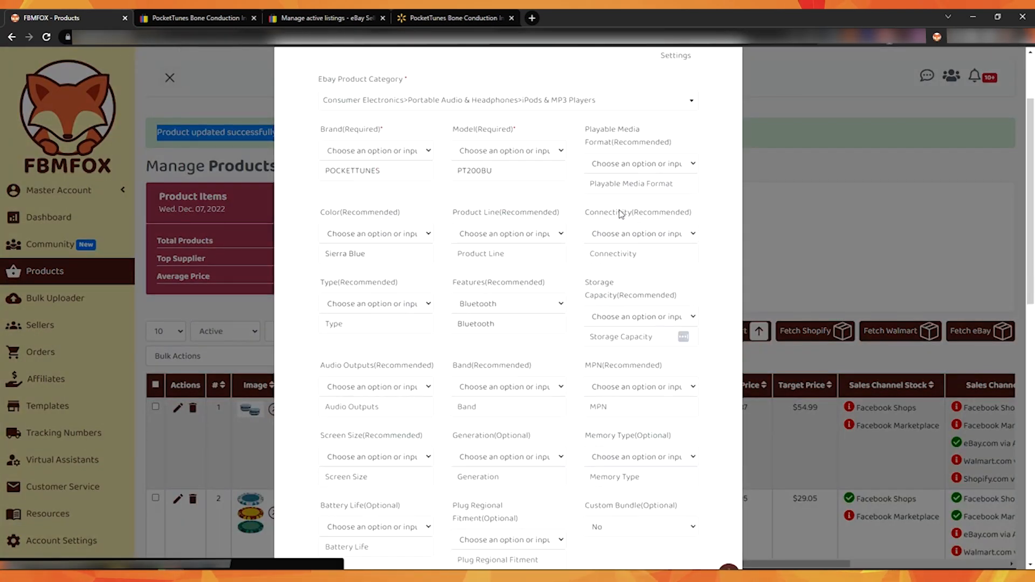
{"action": "scroll", "coordinate": [578, 246], "scroll_direction": "down", "scroll_amount": 4}
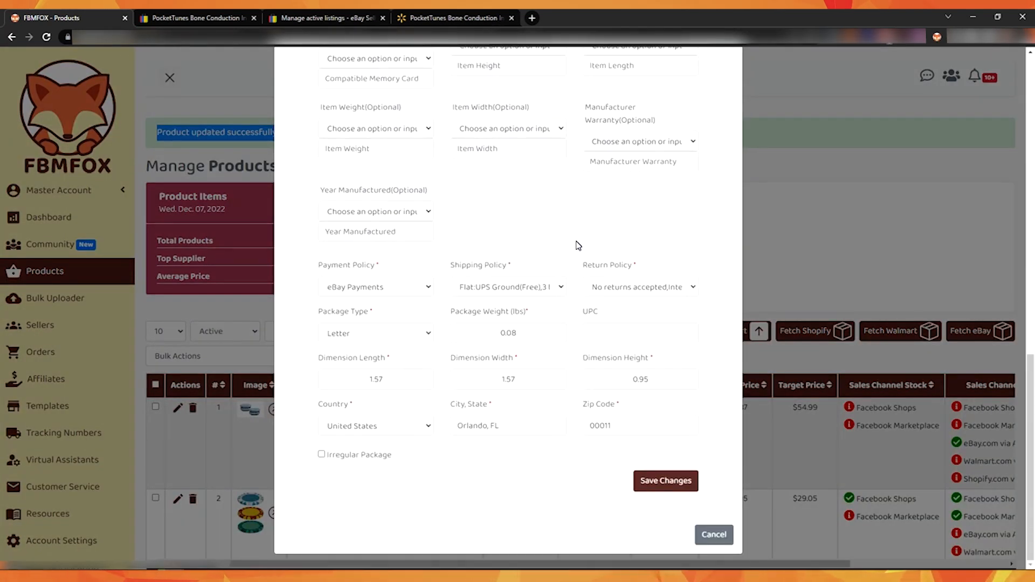
{"action": "scroll", "coordinate": [578, 246], "scroll_direction": "up", "scroll_amount": 7}
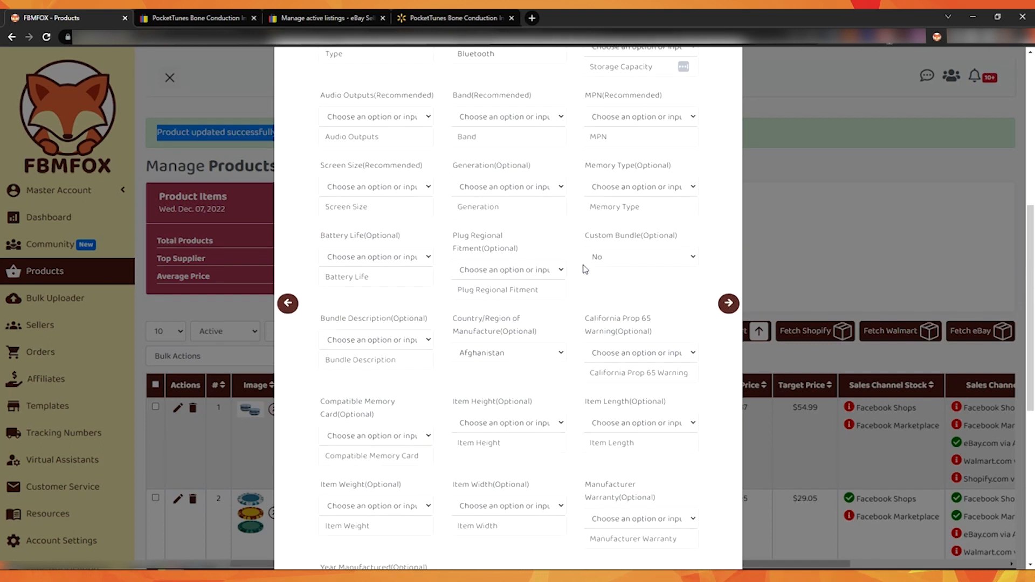
{"action": "scroll", "coordinate": [585, 269], "scroll_direction": "down", "scroll_amount": 7}
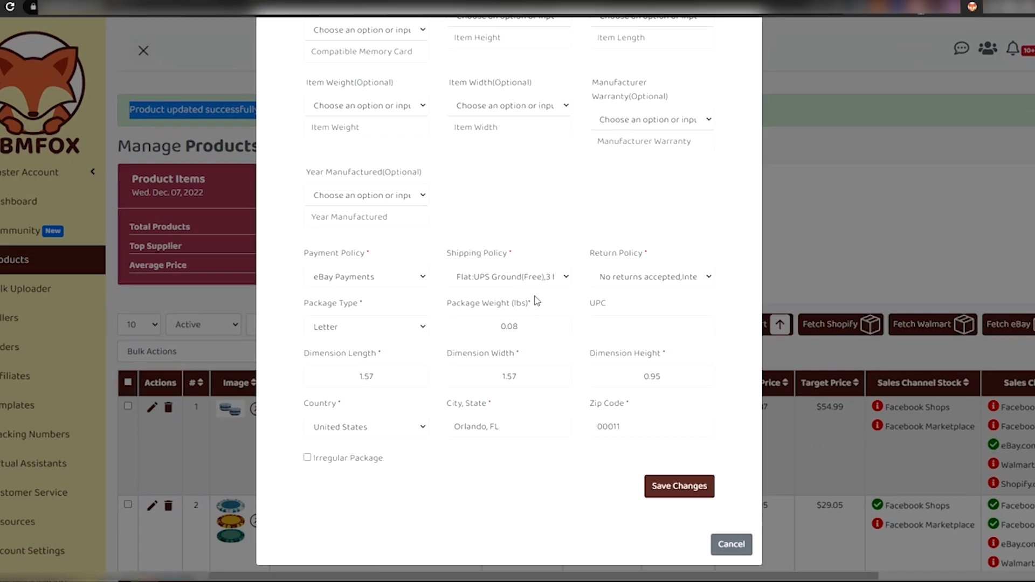
Step: Inspect the payment, shipping and return policy options in the eBay step
{"action": "left_click", "coordinate": [524, 351]}
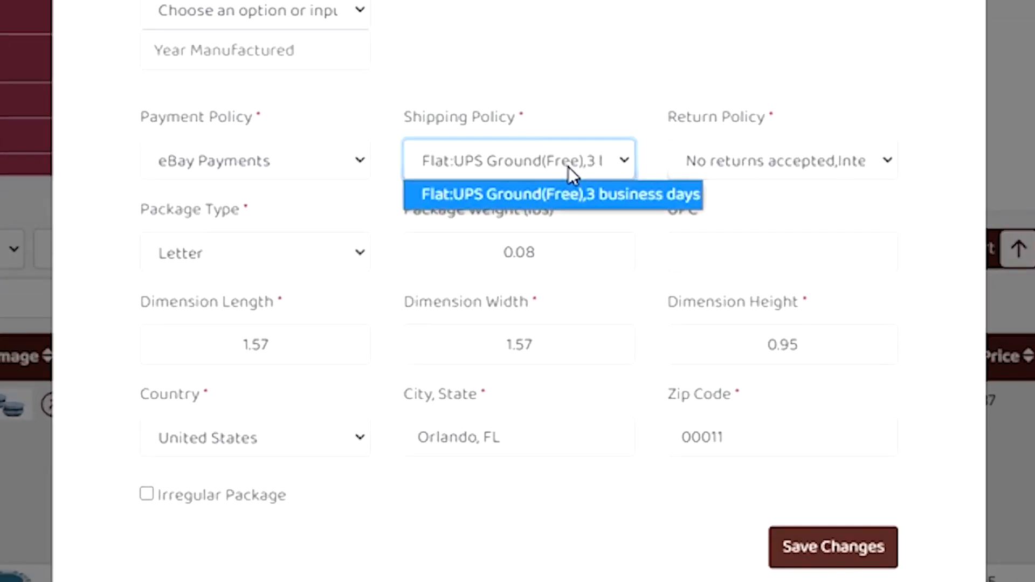
{"action": "left_click", "coordinate": [742, 168]}
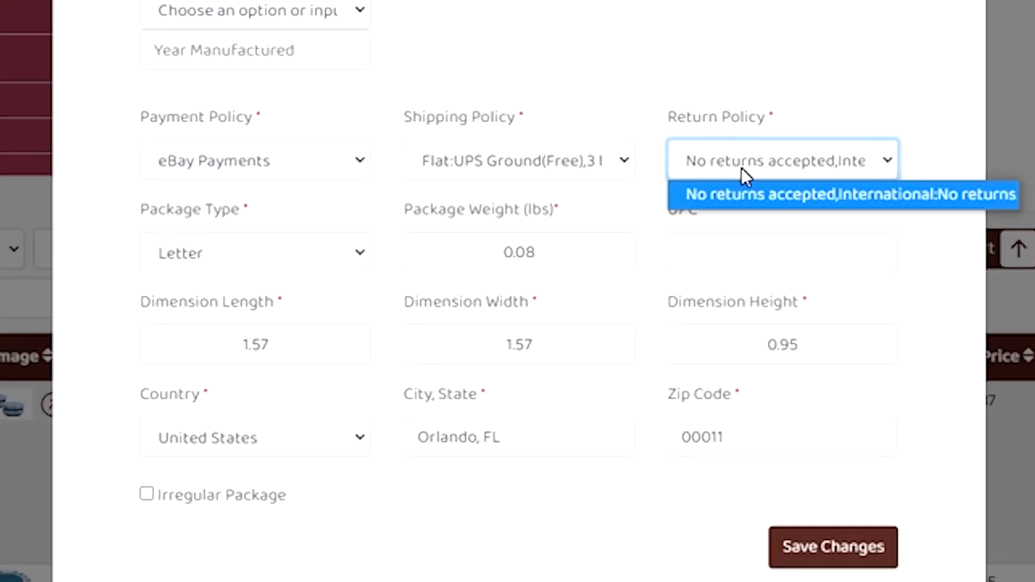
{"action": "left_click", "coordinate": [268, 166]}
{"action": "left_click", "coordinate": [463, 98]}
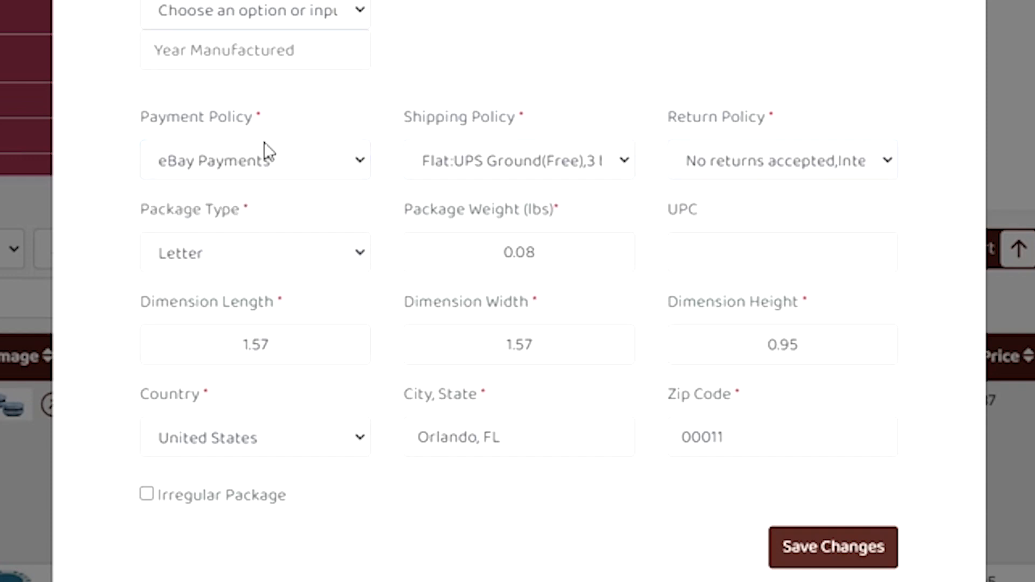
{"action": "left_click", "coordinate": [248, 164]}
{"action": "key", "text": "Return"}
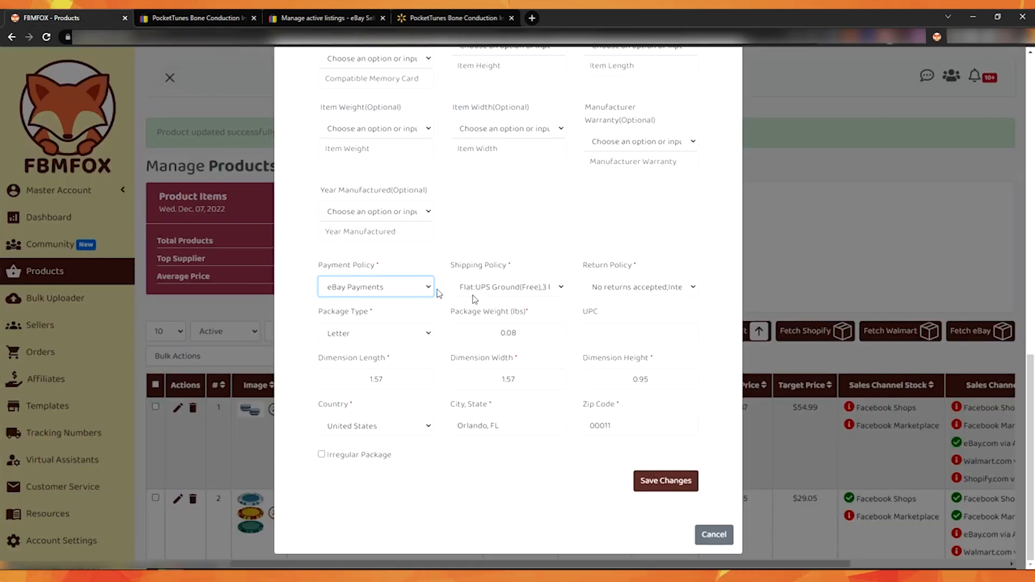
{"action": "left_click", "coordinate": [491, 292]}
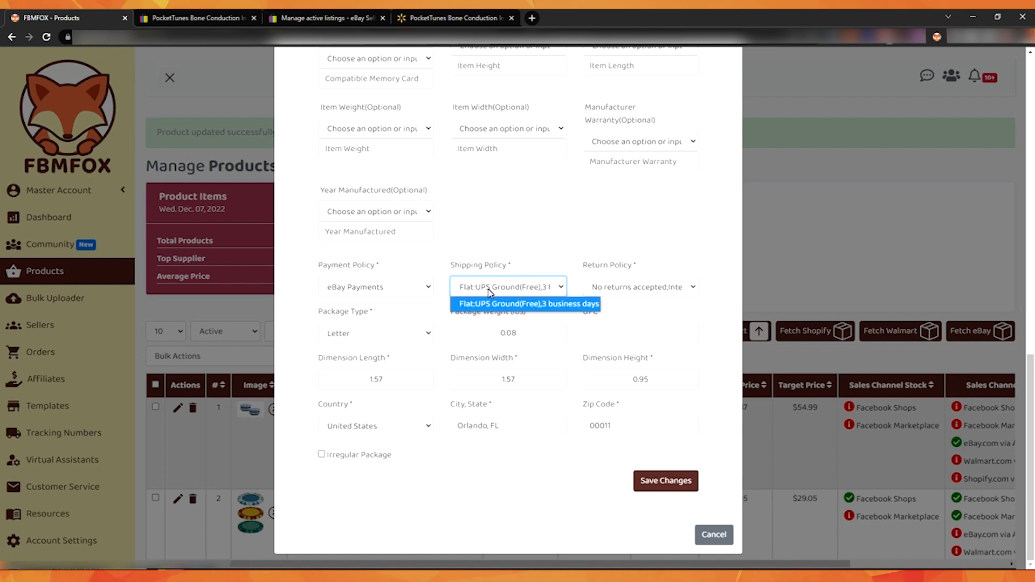
{"action": "left_click", "coordinate": [654, 286]}
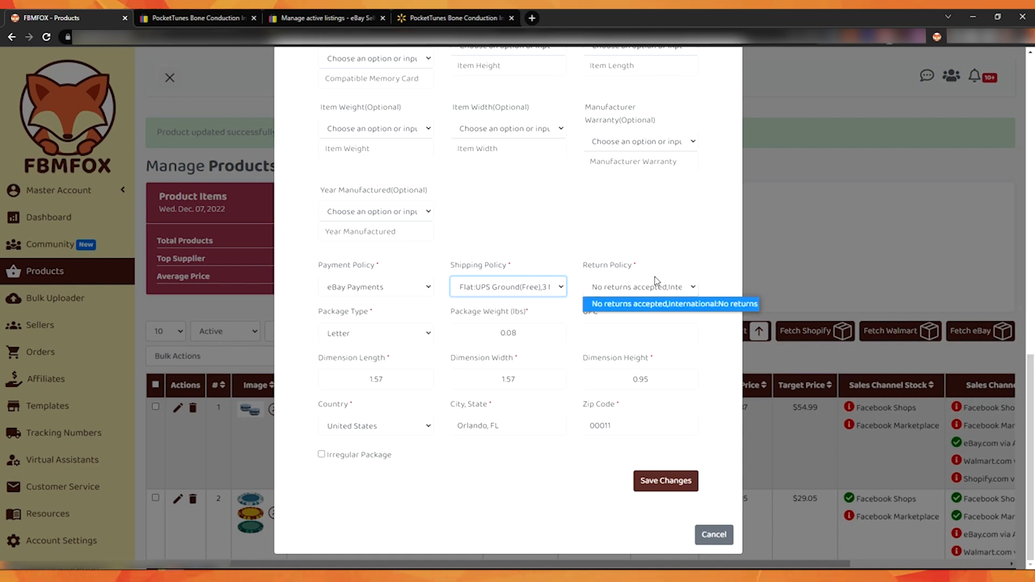
{"action": "left_click", "coordinate": [404, 286]}
{"action": "left_click", "coordinate": [576, 233]}
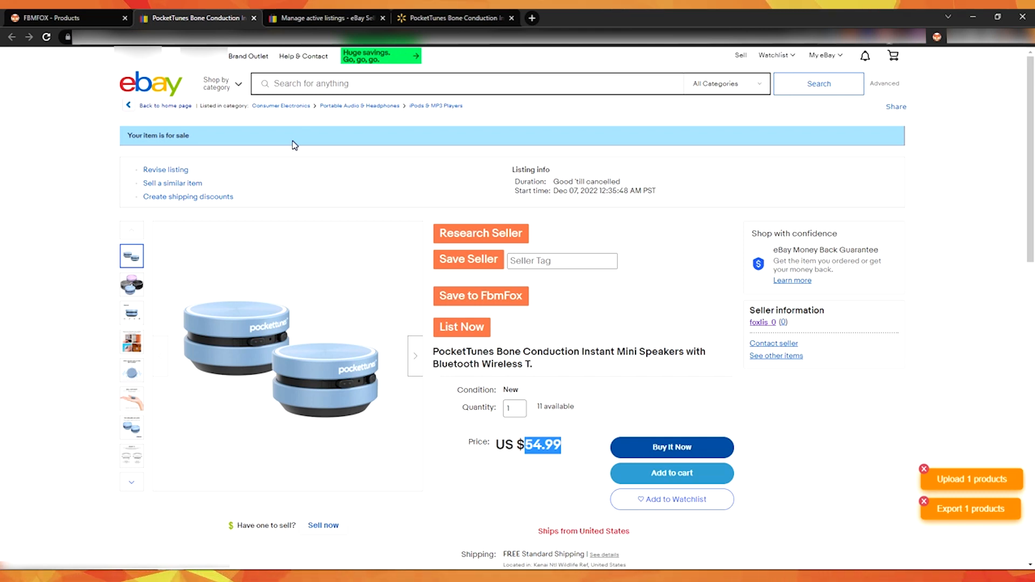
Step: Review the eBay listing's shipping, delivery, returns and payment details
{"action": "scroll", "coordinate": [670, 219], "scroll_direction": "down", "scroll_amount": 4}
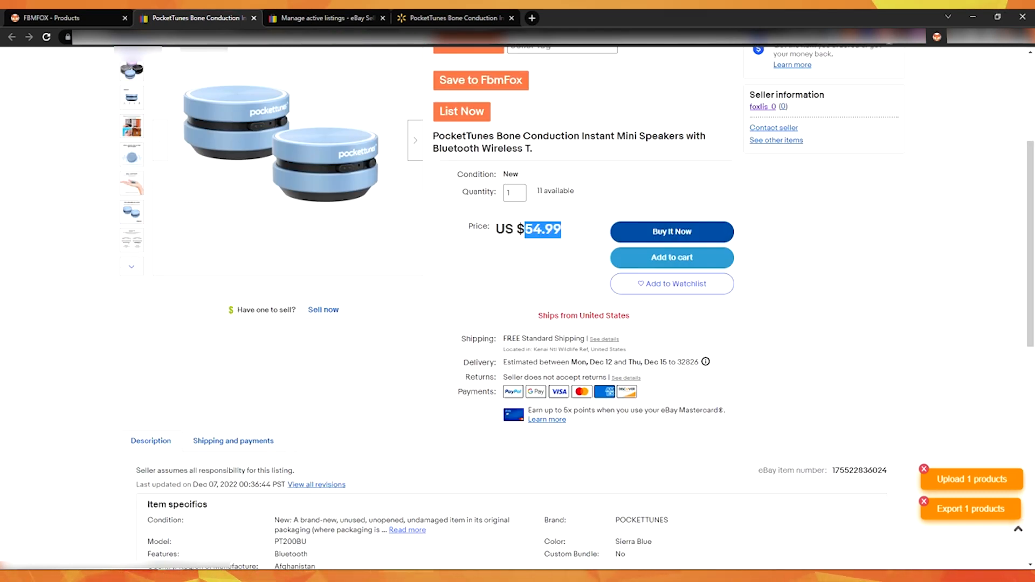
{"action": "left_click_drag", "start_coordinate": [504, 338], "coordinate": [593, 339]}
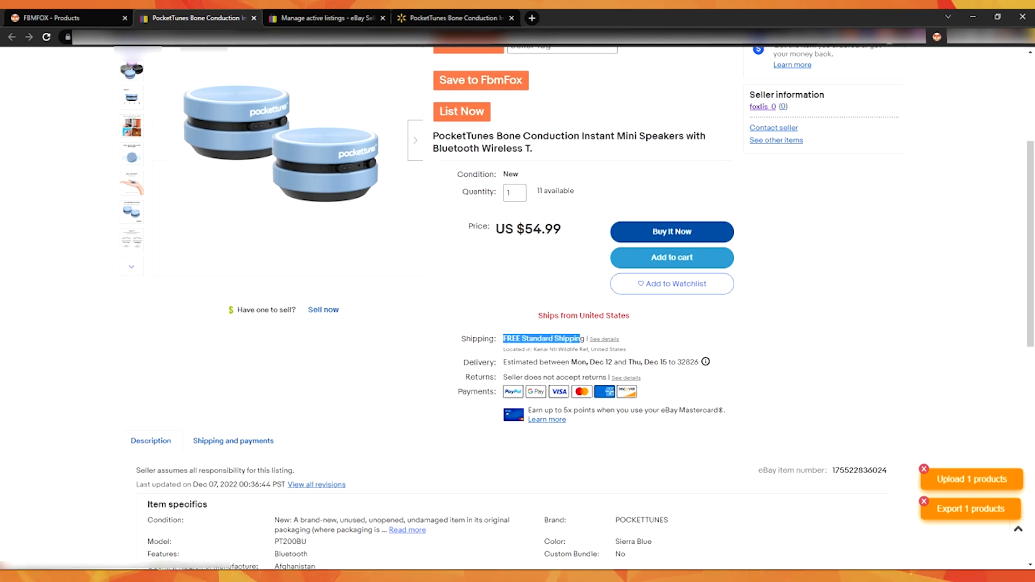
{"action": "left_click_drag", "start_coordinate": [506, 362], "coordinate": [683, 362]}
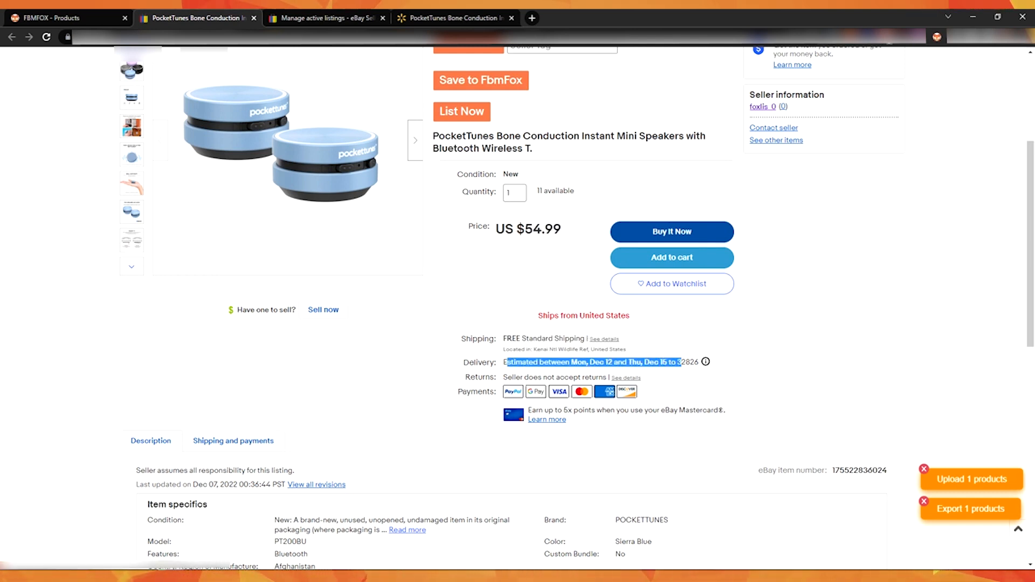
{"action": "left_click", "coordinate": [683, 363]}
{"action": "triple_click", "coordinate": [533, 377]}
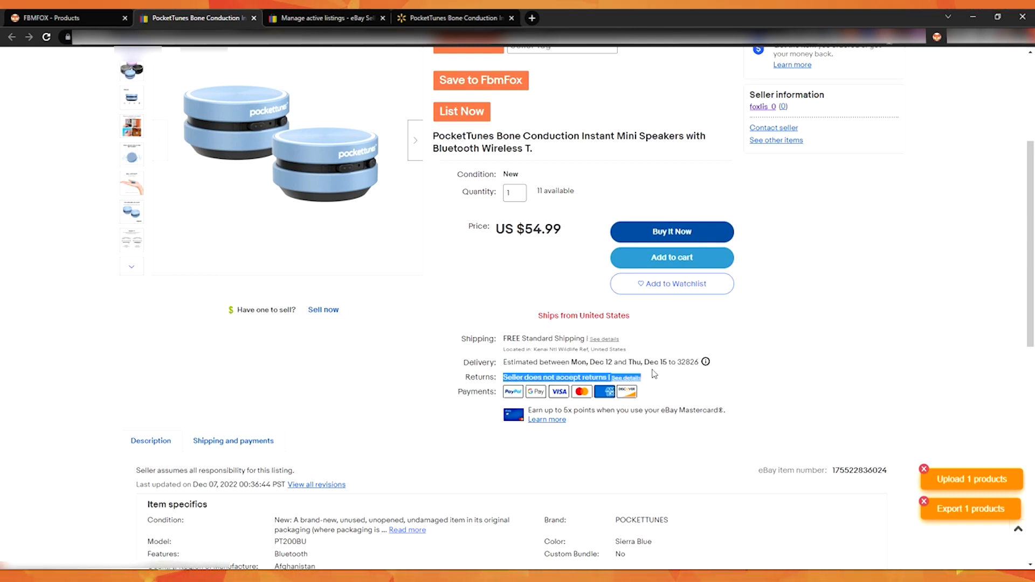
{"action": "left_click", "coordinate": [695, 391]}
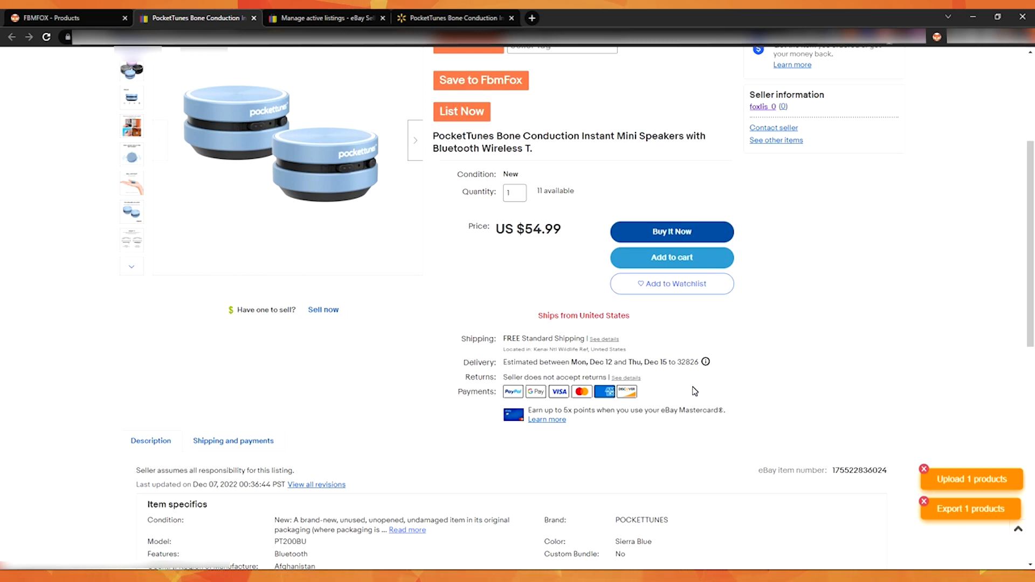